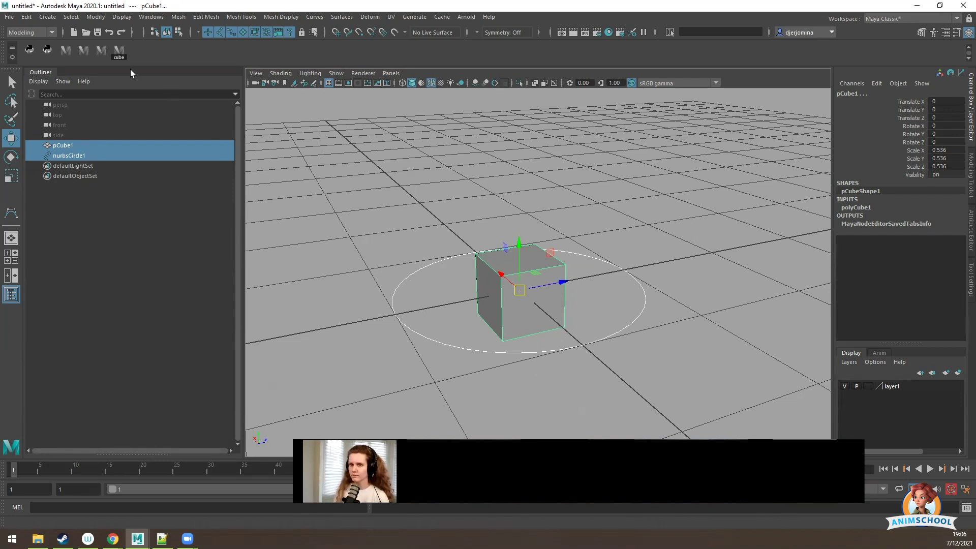
Switch the menu set from Modeling to Rigging and open the Constrain menu.
click(31, 32)
click(26, 43)
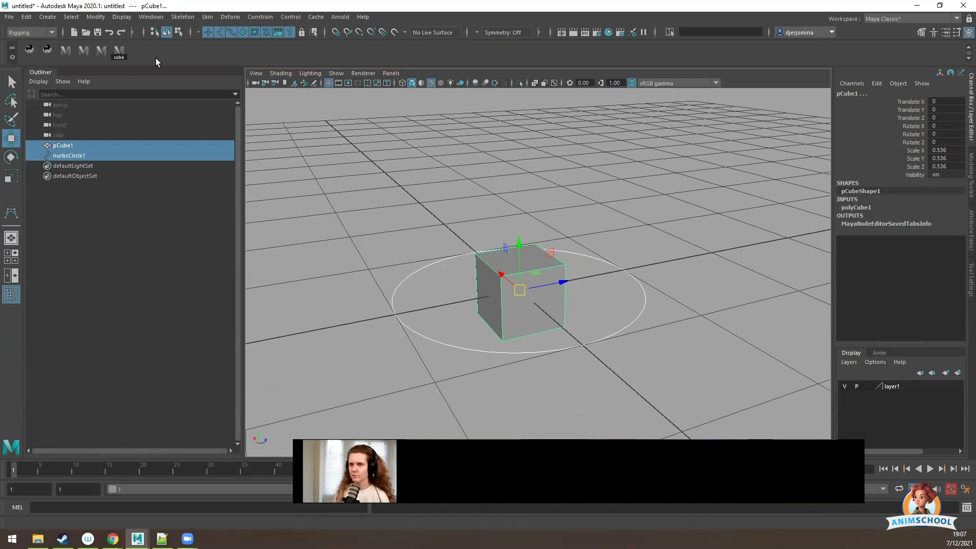
click(255, 17)
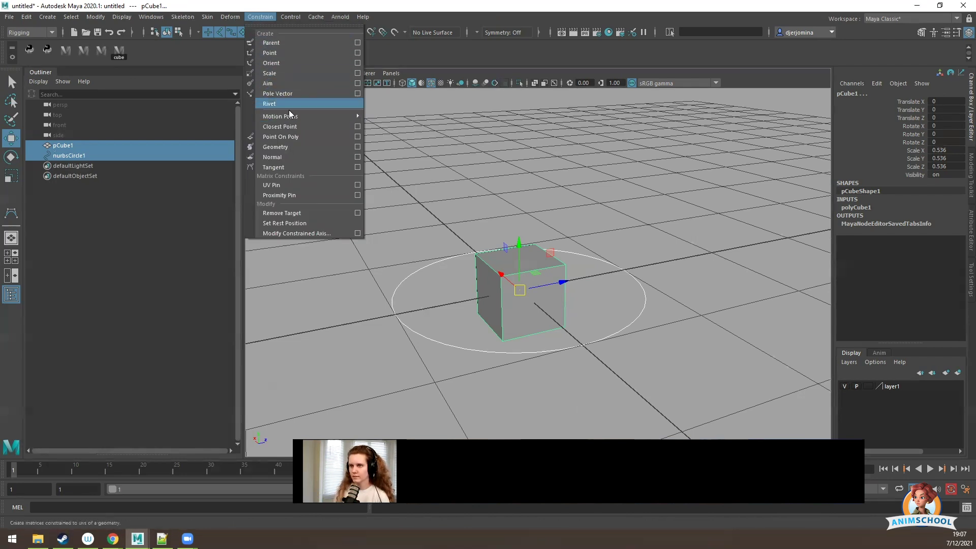
Apply a parent constraint from nurbsCircle1 to pCube1 using the Parent option box.
mouse_move(277, 114)
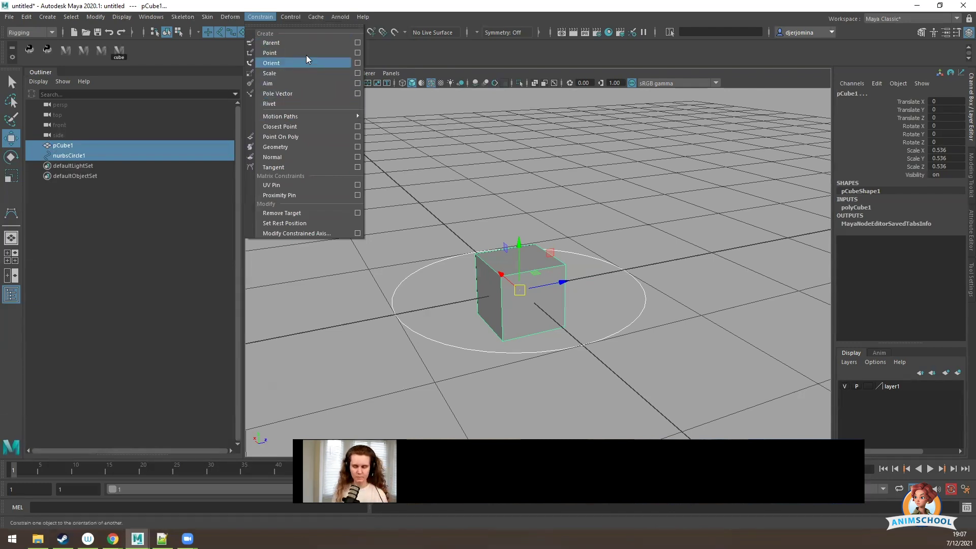
click(358, 43)
click(160, 258)
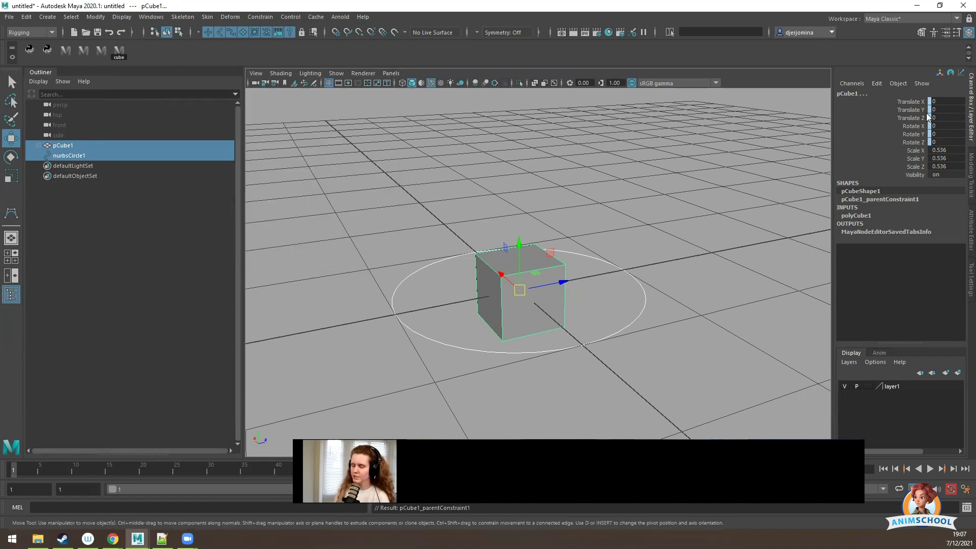
Move and rotate nurbsCircle1 to confirm pCube1 follows, undoing each test.
click(644, 312)
drag(522, 286, 550, 193)
key(ctrl+z)
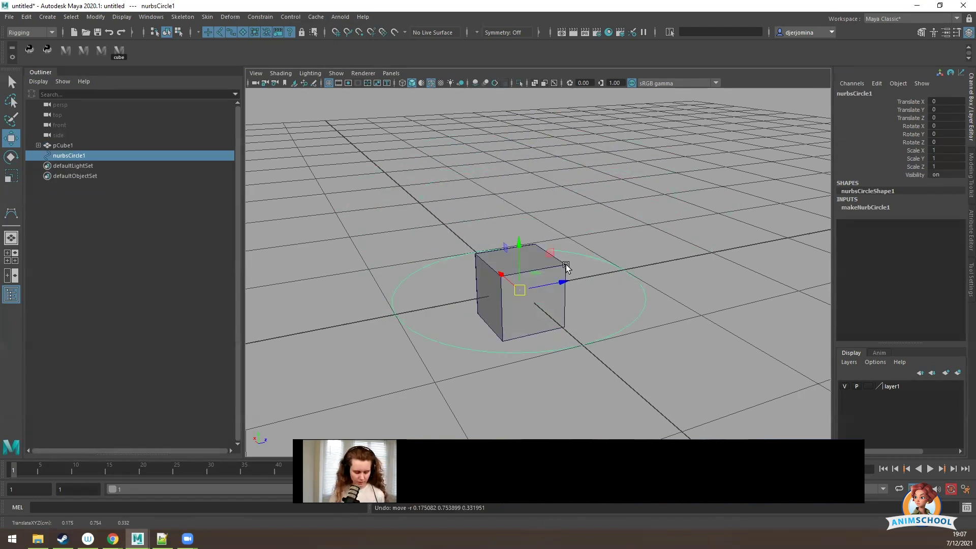
key(e)
drag(495, 262, 548, 262)
key(ctrl+z)
key(w)
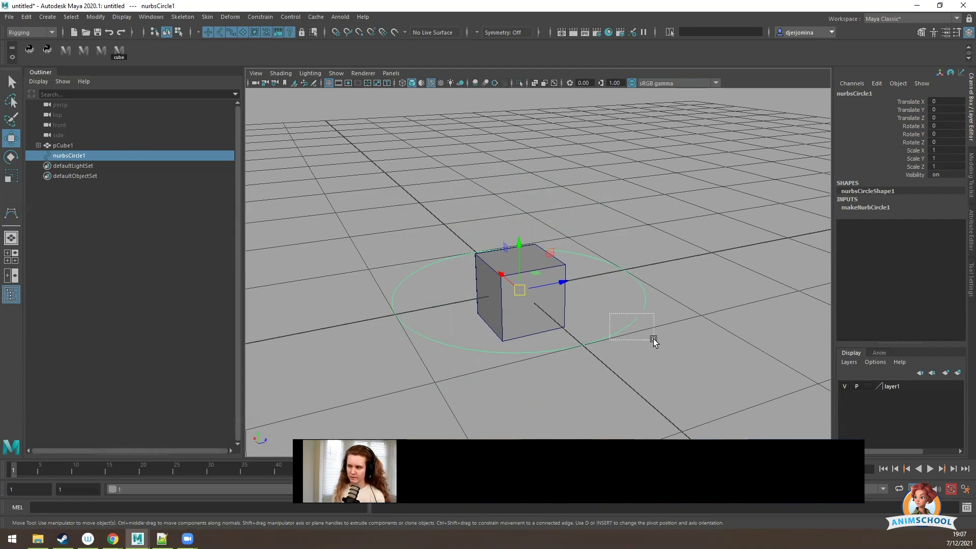
Scale the circle down as a test, undo it, and select pCube1_parentConstraint1.
key(r)
drag(519, 290, 466, 277)
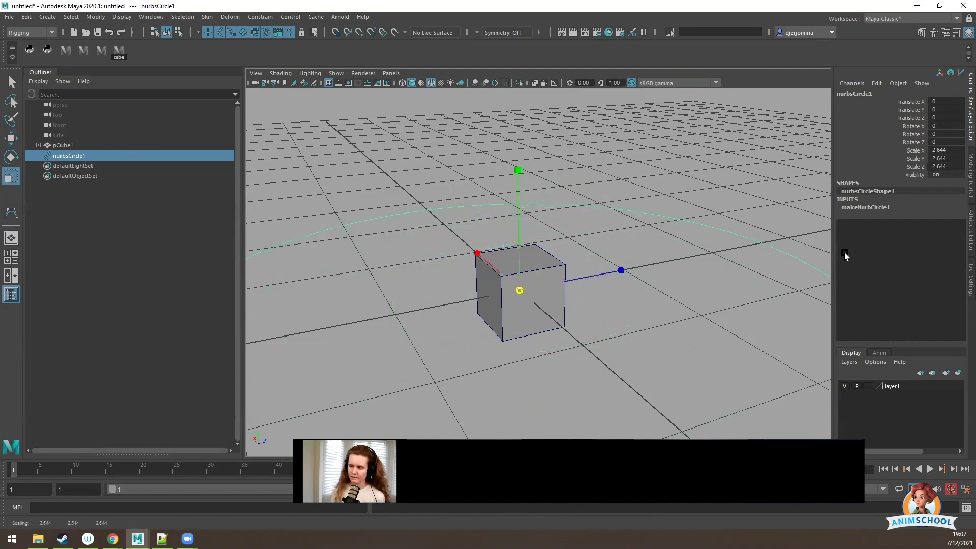
key(ctrl+z)
click(87, 155)
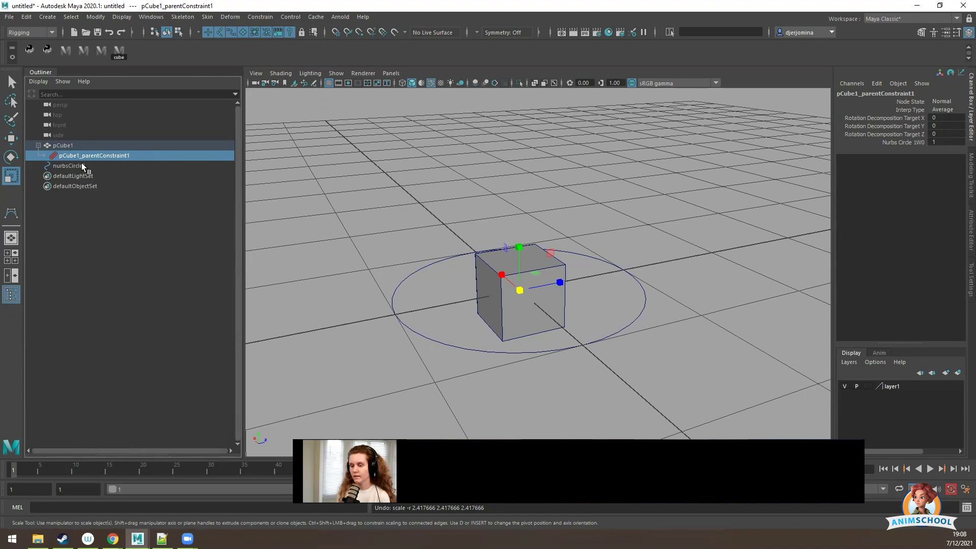
Delete pCube1_parentConstraint1 from the Outliner.
click(72, 167)
click(91, 159)
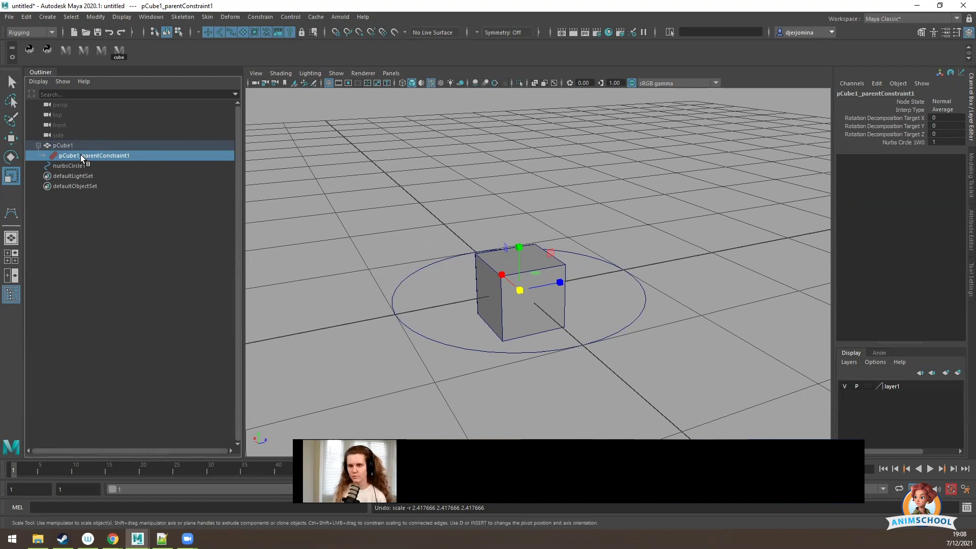
key(Delete)
Point-constrain pCube1 to nurbsCircle1.
click(61, 154)
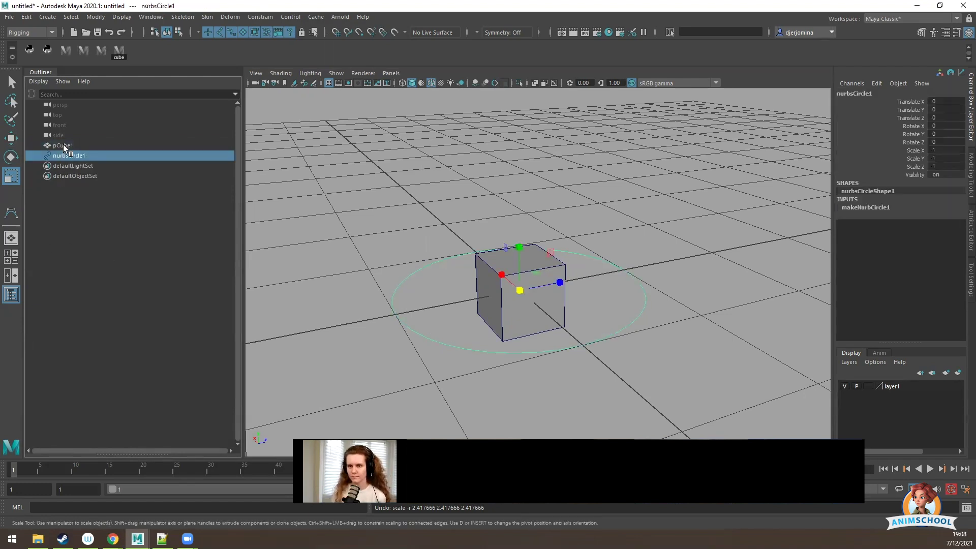
ctrl+click(63, 145)
click(260, 17)
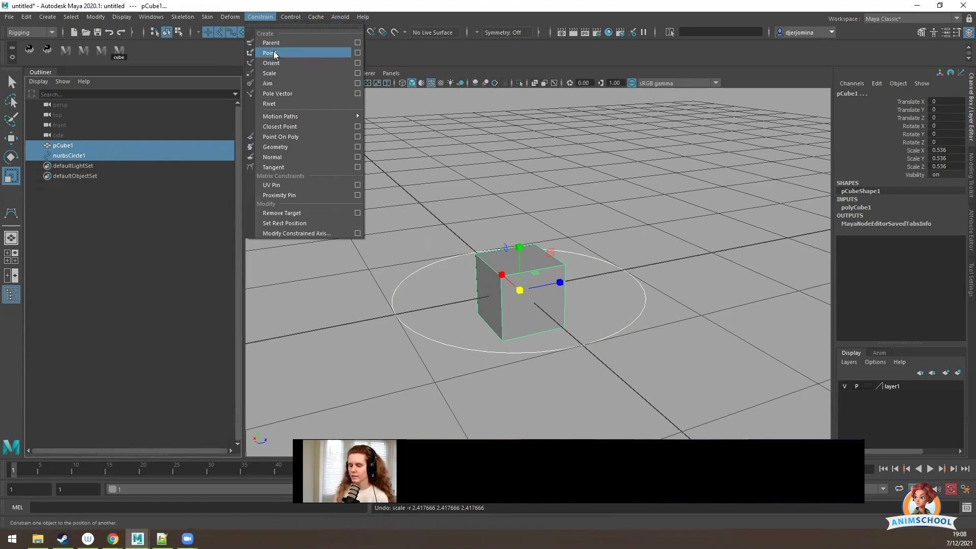
click(275, 52)
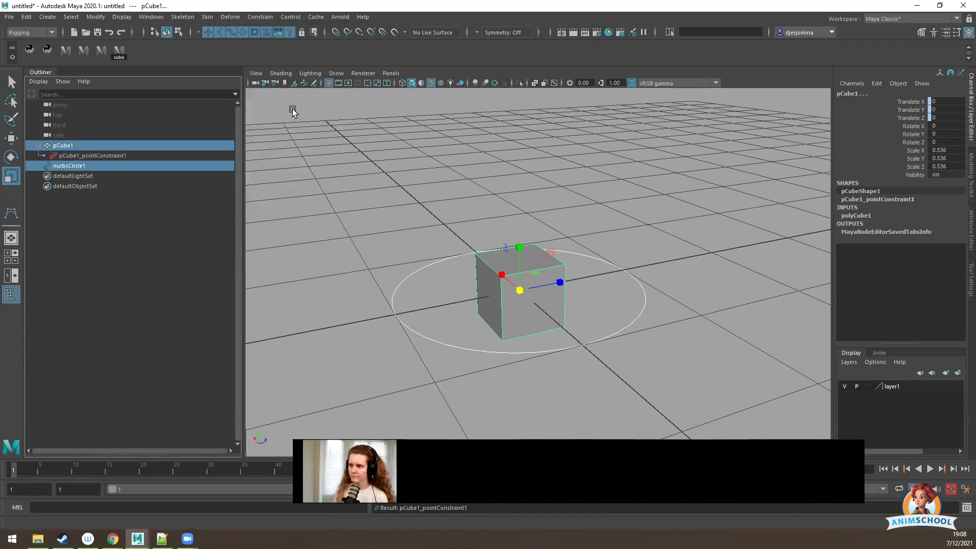
Test the point constraint by moving and rotating the circle, then delete and restore the circle.
click(410, 345)
key(w)
drag(519, 290, 491, 192)
key(ctrl+z)
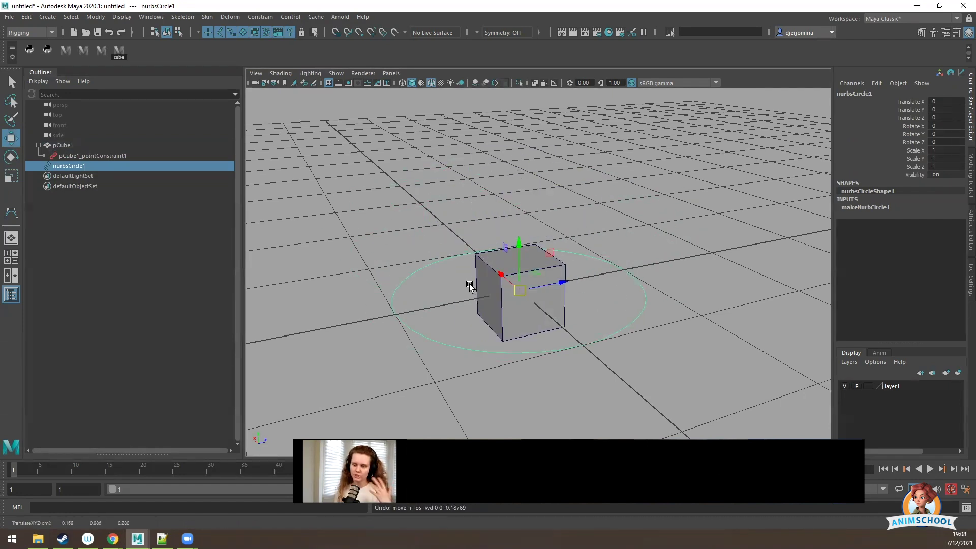
key(e)
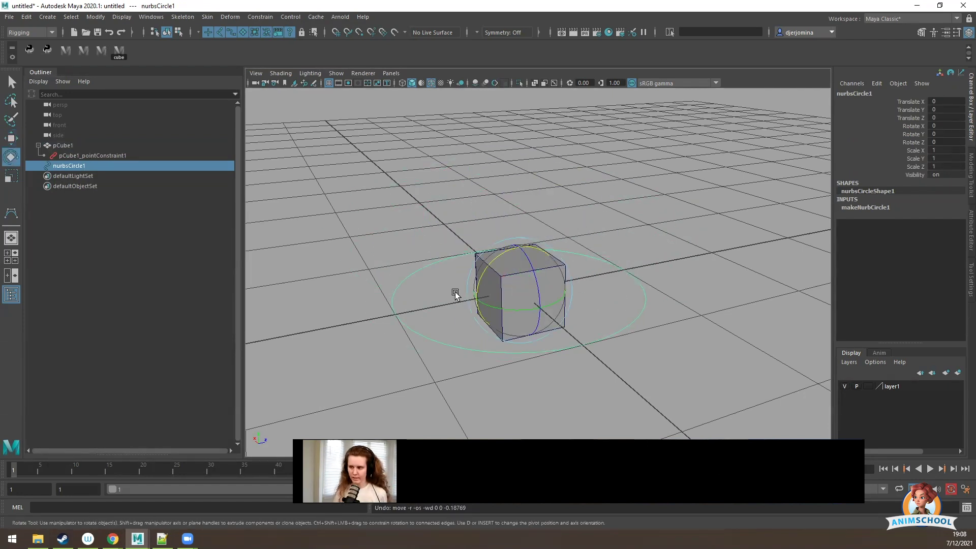
drag(484, 264, 556, 260)
key(Delete)
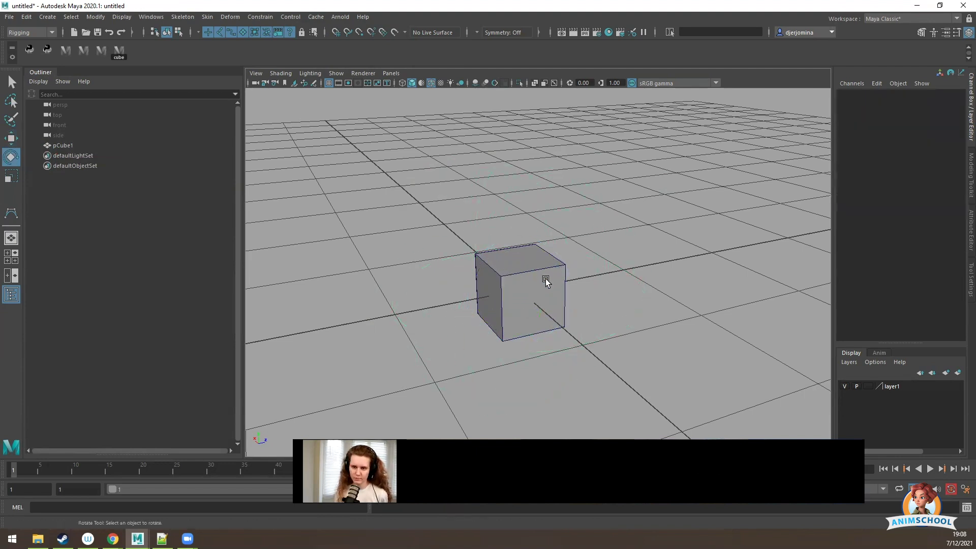
key(ctrl+z)
key(ctrl+z)
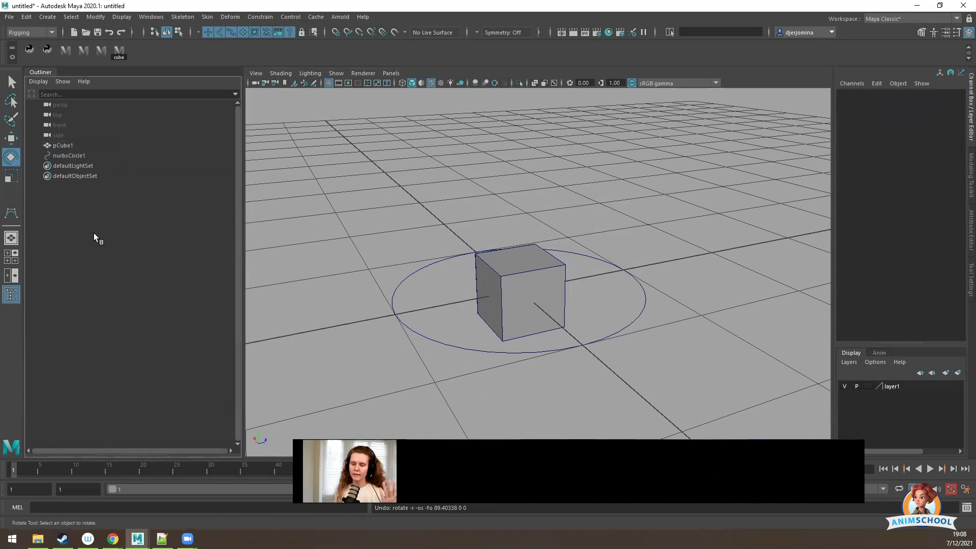
Orient-constrain pCube1 to nurbsCircle1 using the Orient option box.
click(69, 152)
ctrl+click(72, 144)
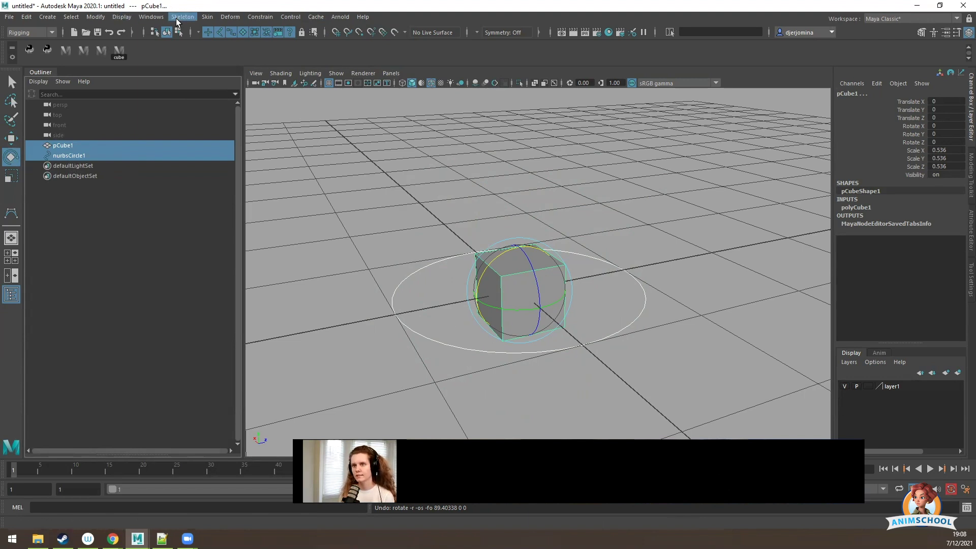
click(263, 15)
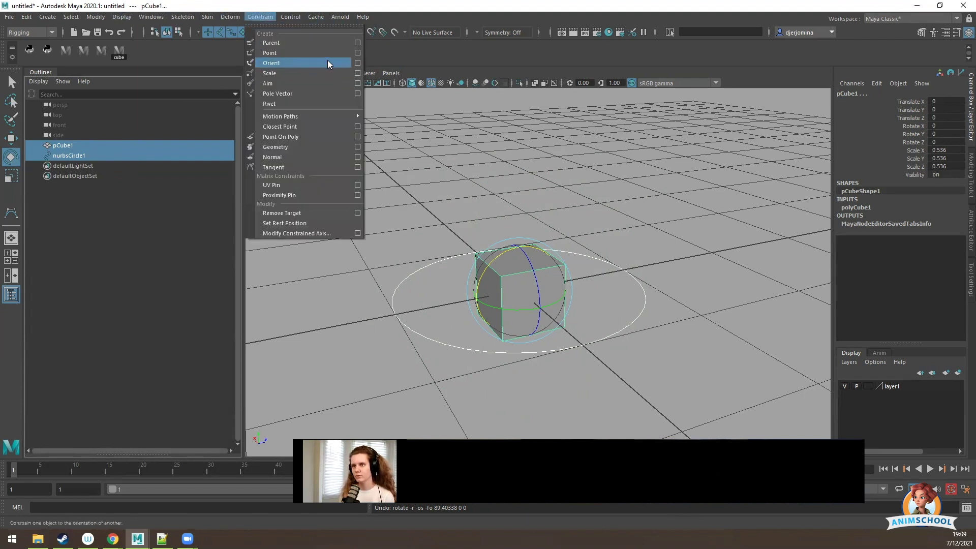
click(357, 63)
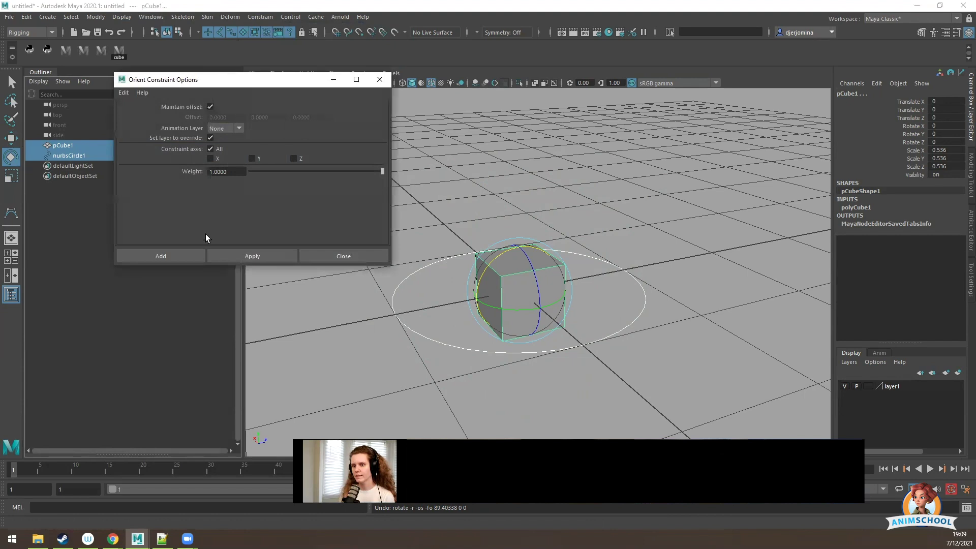
click(189, 256)
Rotate and move the circle to test the orient constraint, undoing each test.
click(445, 333)
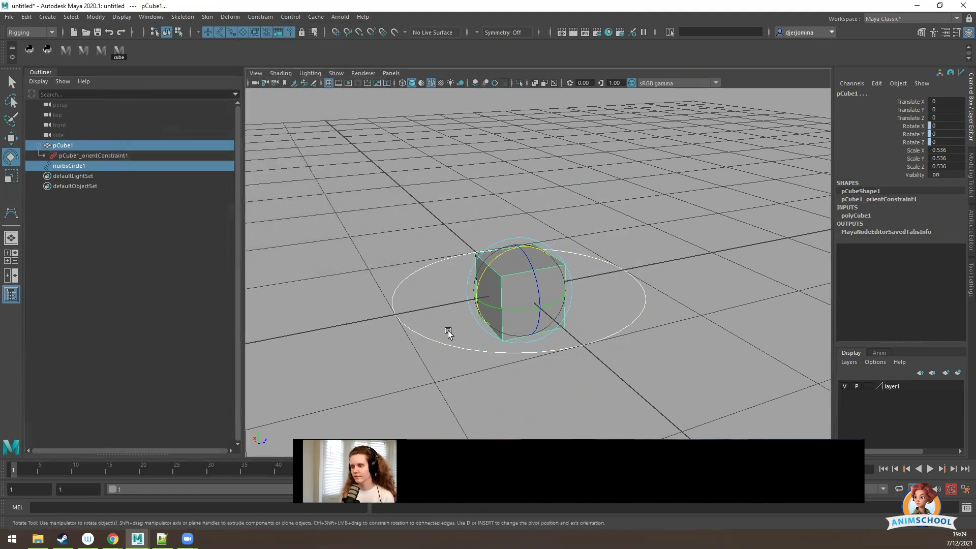
drag(509, 258, 453, 313)
key(ctrl+z)
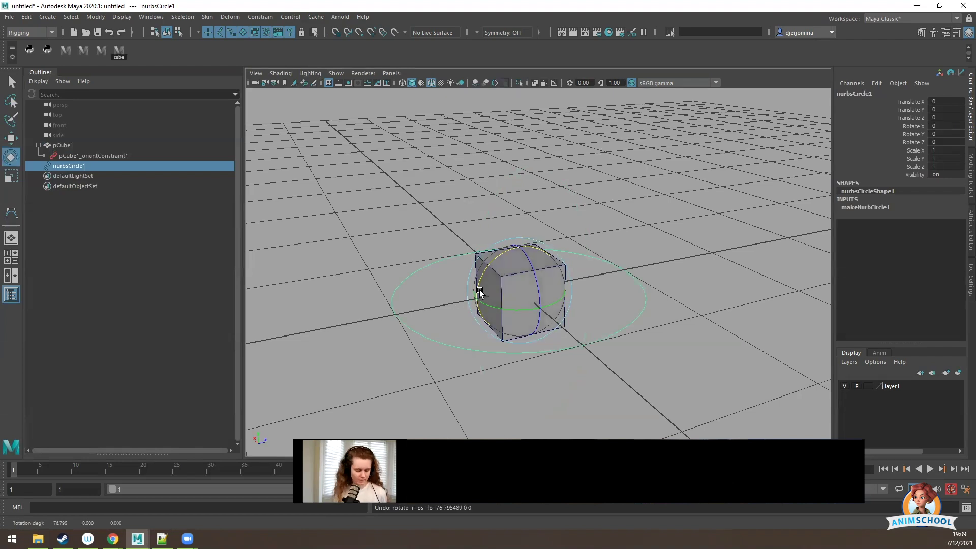
key(w)
drag(515, 276, 523, 179)
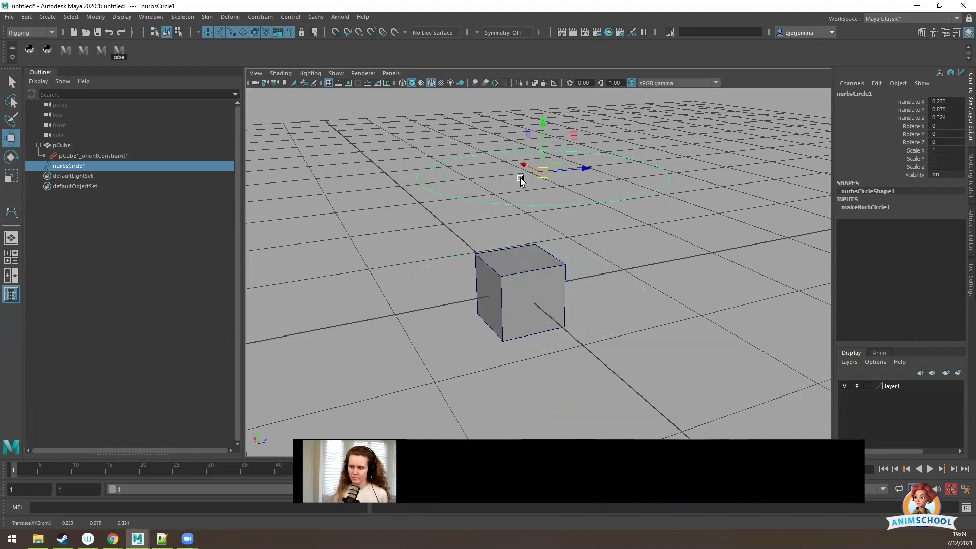
key(ctrl+z)
key(ctrl+z)
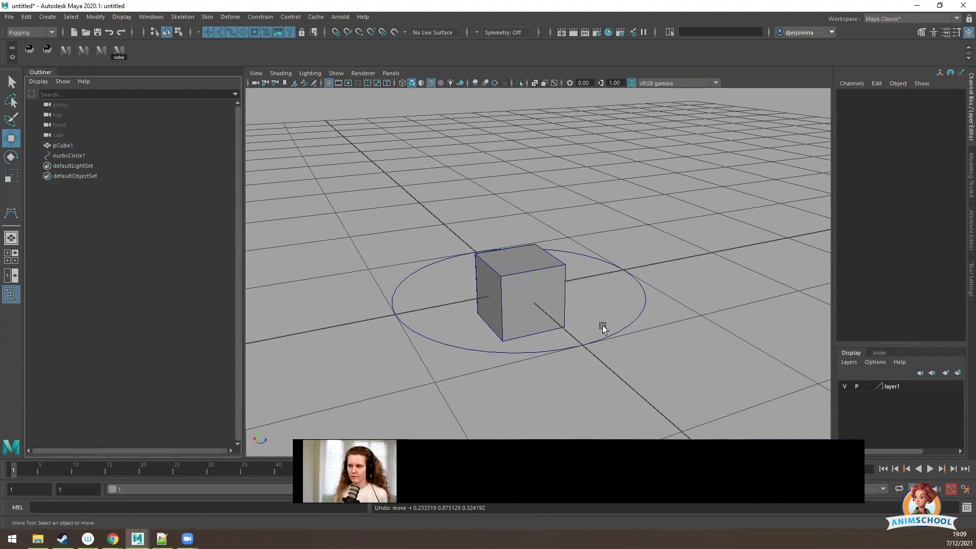
alt+drag(539, 310, 442, 303)
alt+right_drag(442, 303, 316, 246)
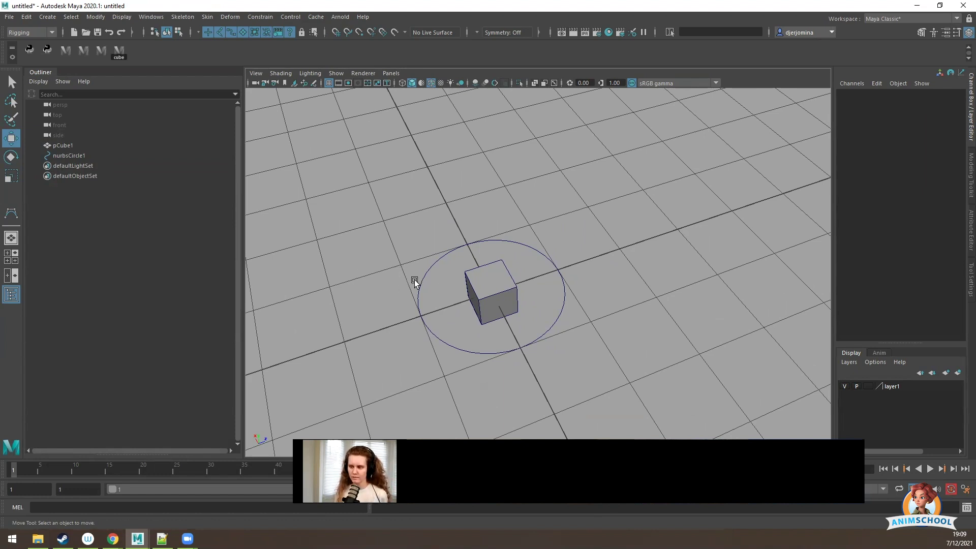
Move pCube1 3 units along Z.
alt+drag(414, 280, 295, 287)
click(468, 288)
alt+drag(468, 288, 538, 340)
drag(501, 310, 582, 291)
alt+middle_drag(582, 292, 548, 311)
Duplicate nurbsCircle1 and pCube1 and shift the copies to Translate X 2.441.
drag(478, 321, 624, 329)
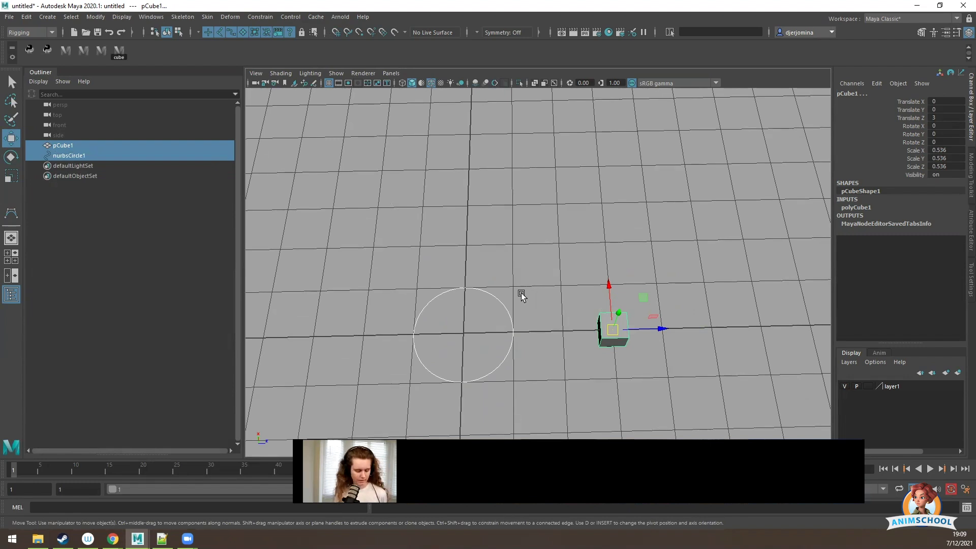
key(ctrl+d)
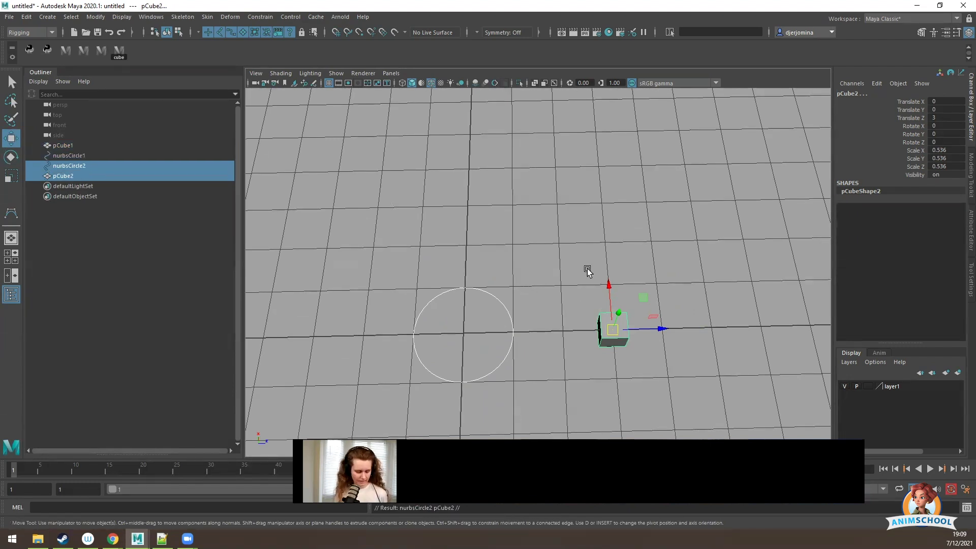
drag(609, 285, 619, 186)
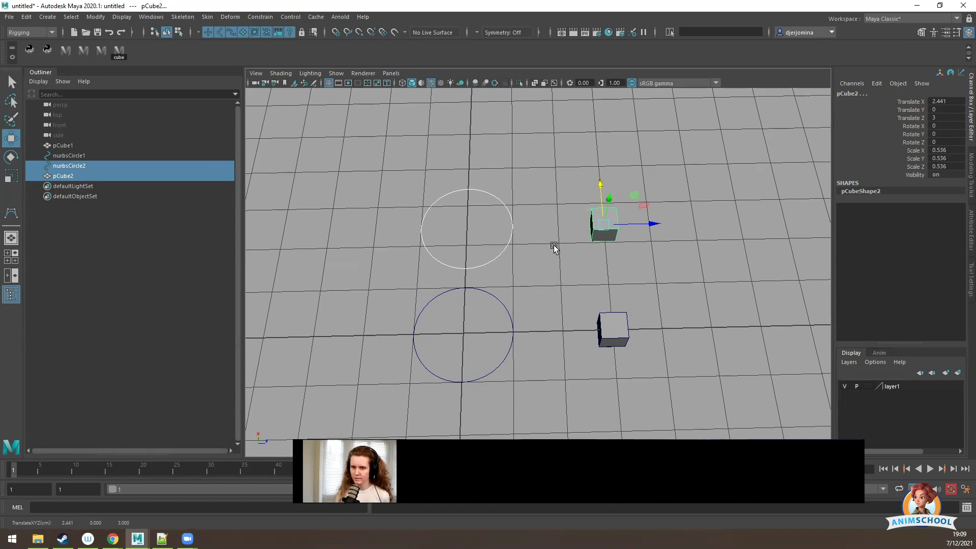
alt+drag(547, 277, 619, 307)
shift+click(658, 287)
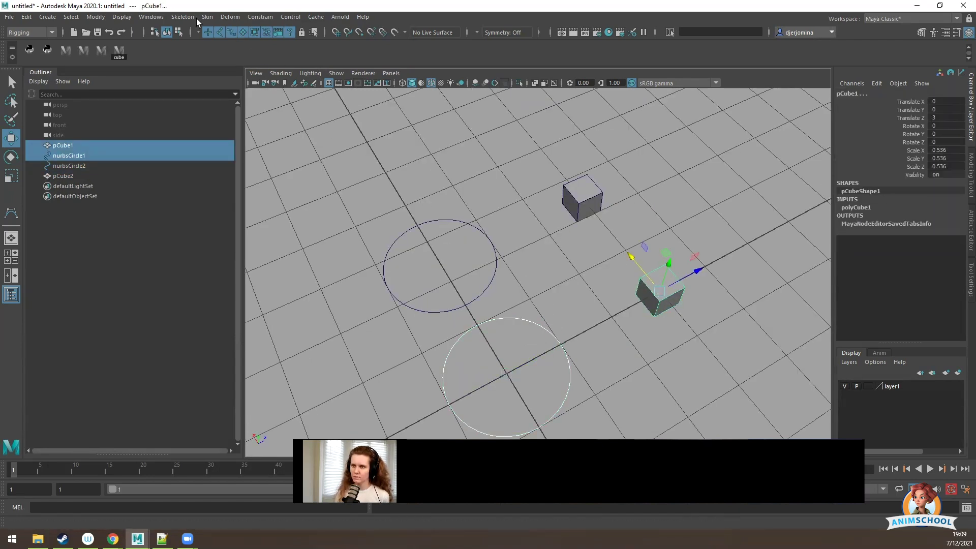
Parent-constrain pCube1 to nurbsCircle1 again, then select nurbsCircle2 and pCube2.
click(269, 17)
click(279, 41)
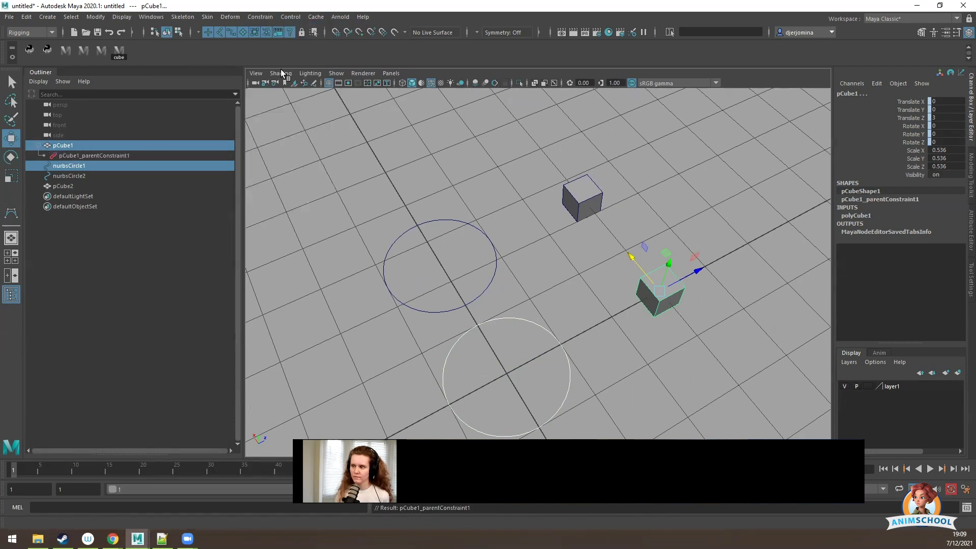
click(484, 230)
shift+click(584, 197)
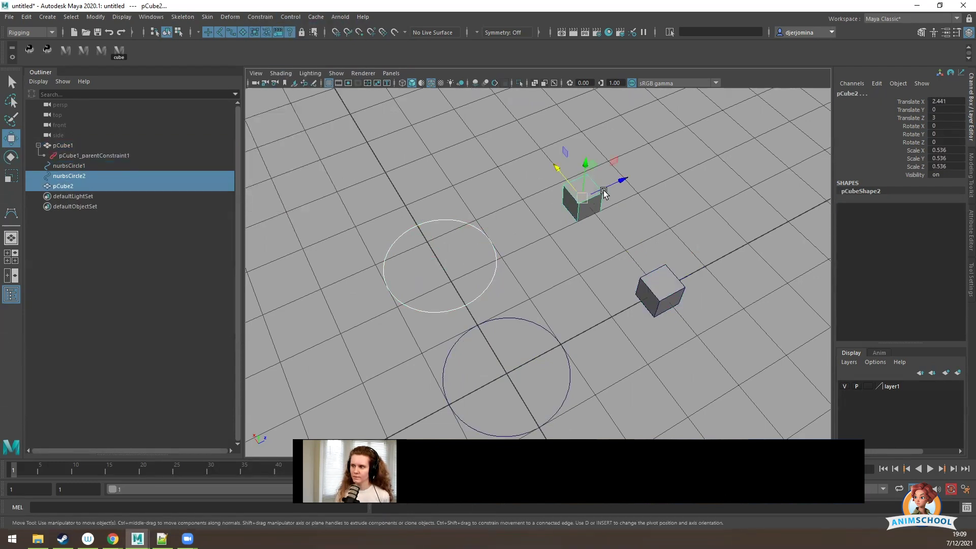
Point-constrain pCube2 to nurbsCircle2 with Maintain offset enabled.
click(253, 16)
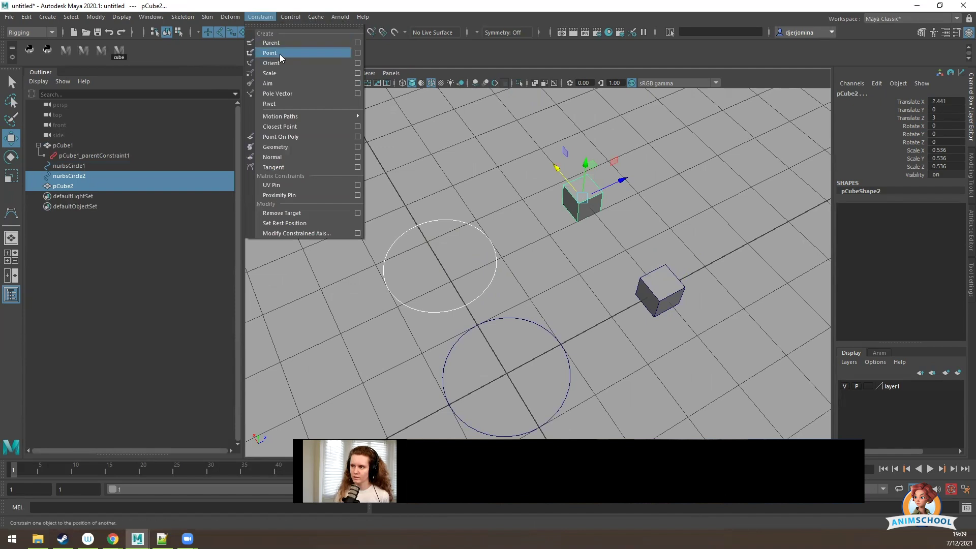
click(280, 54)
key(ctrl+z)
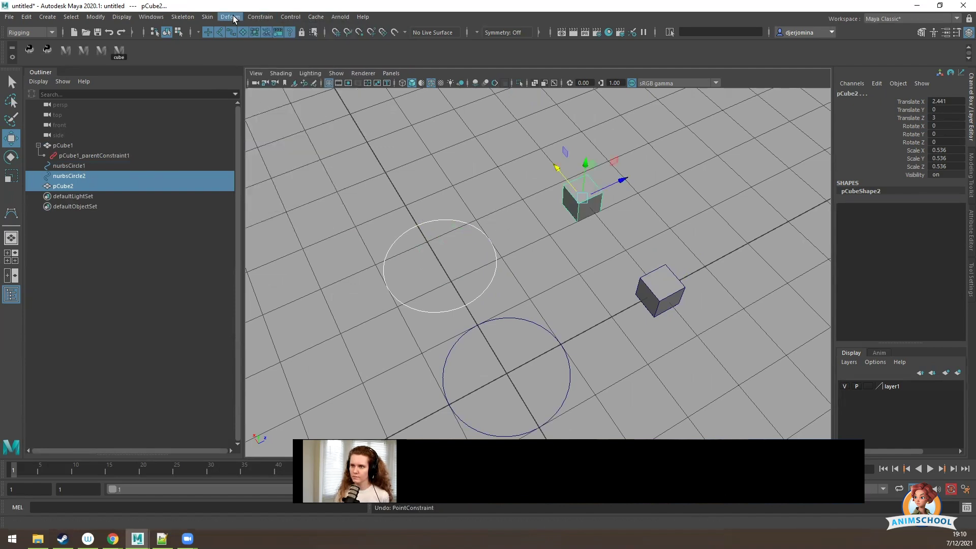
click(256, 17)
click(361, 54)
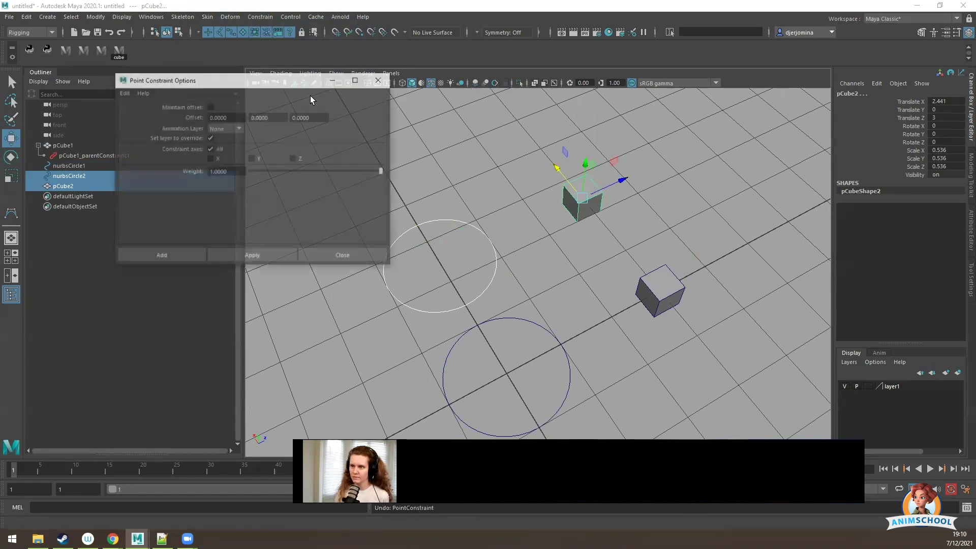
click(210, 106)
click(171, 255)
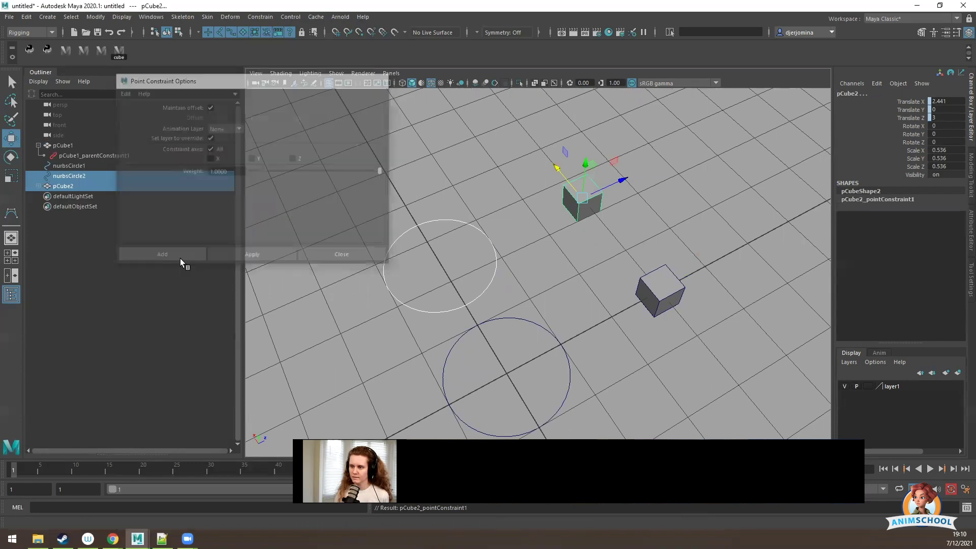
Orient-constrain pCube2 to nurbsCircle2 keeping its offset, then select pCube1's parent constraint.
click(250, 17)
click(355, 62)
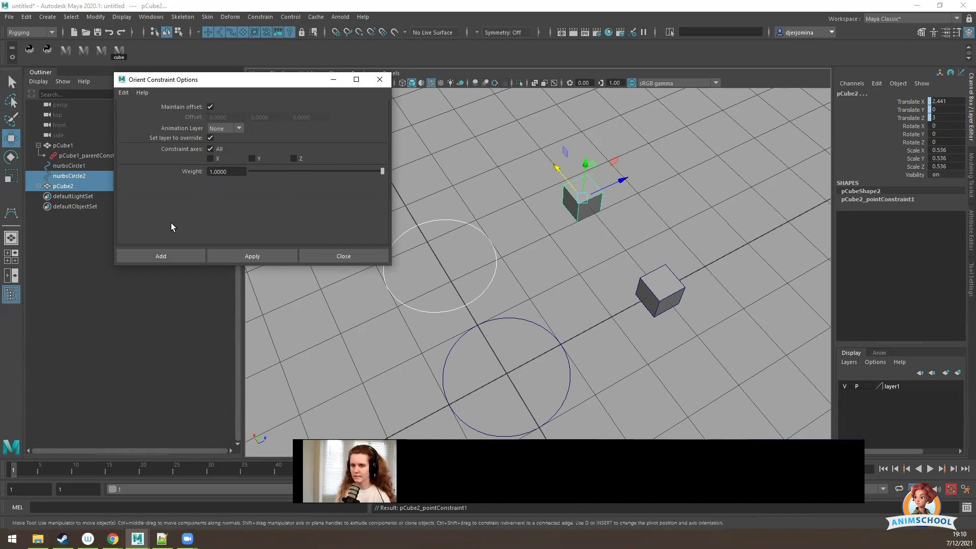
click(161, 255)
click(89, 154)
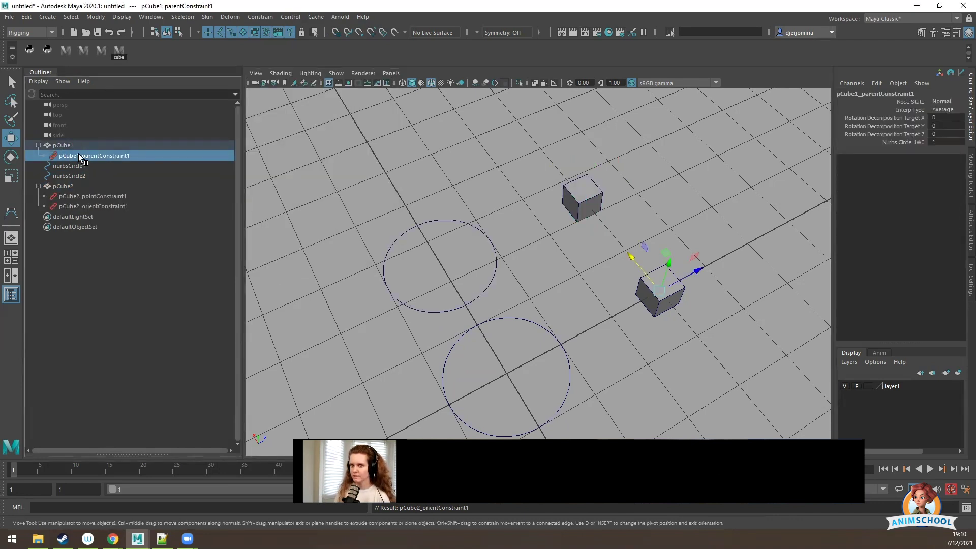
click(65, 166)
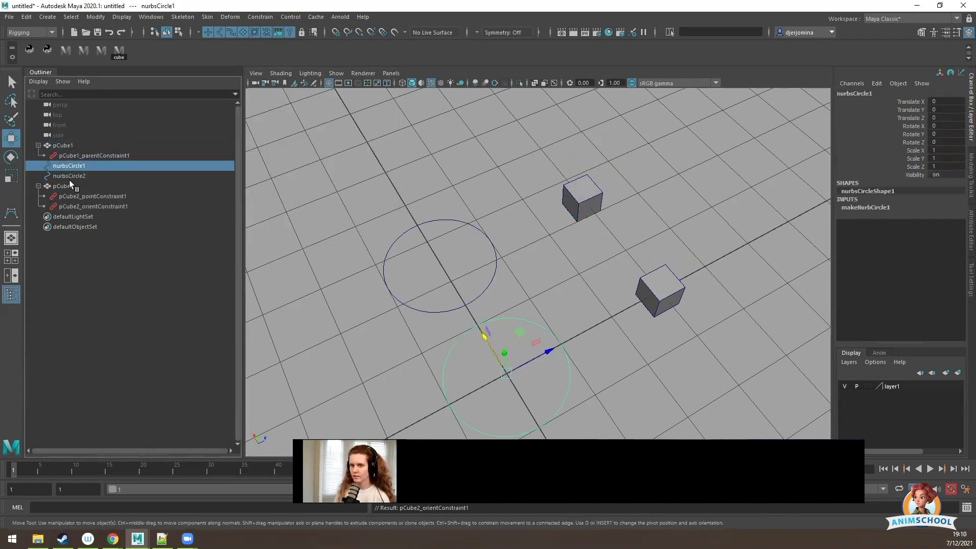
click(62, 186)
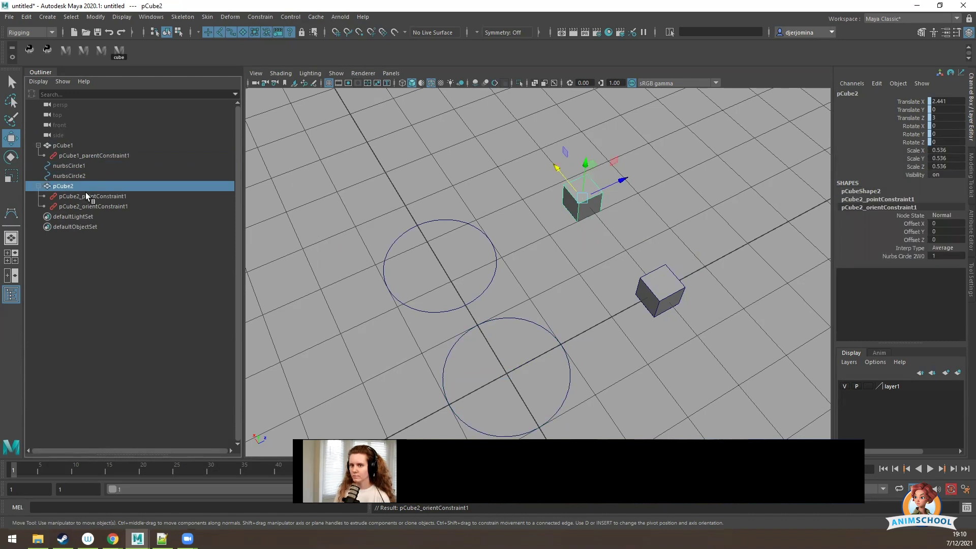
click(88, 194)
click(94, 206)
click(75, 176)
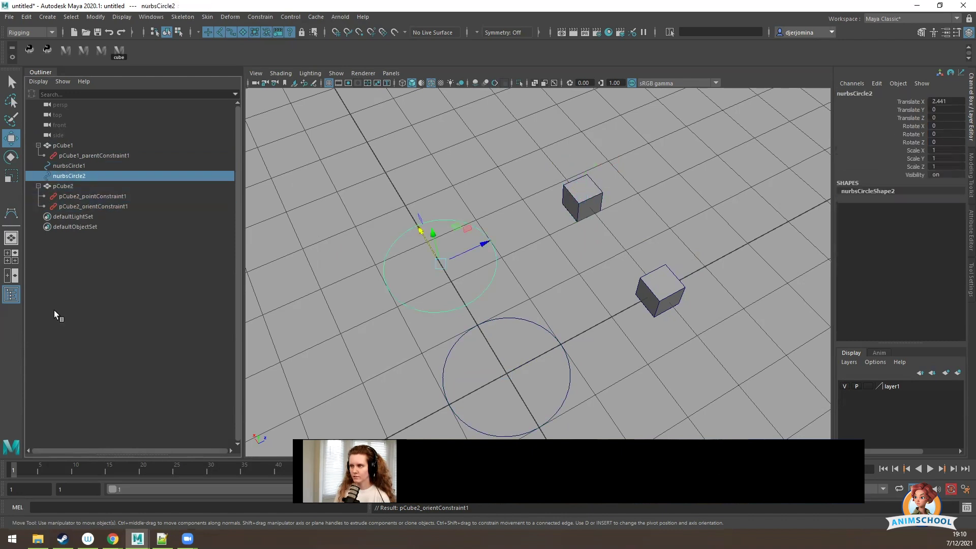
shift+click(453, 344)
alt+drag(499, 348, 472, 264)
key(ctrl+z)
drag(477, 351, 517, 278)
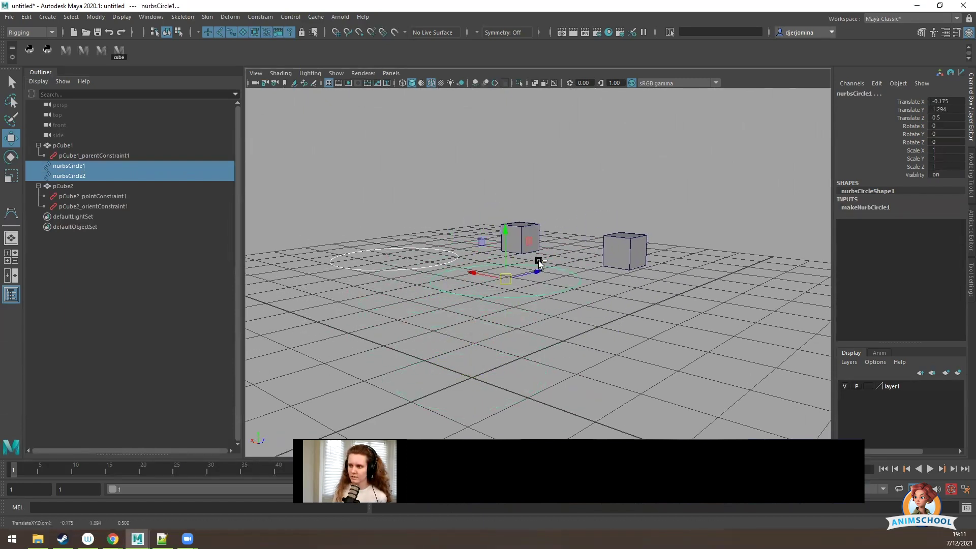
key(ctrl+z)
alt+drag(599, 329, 508, 325)
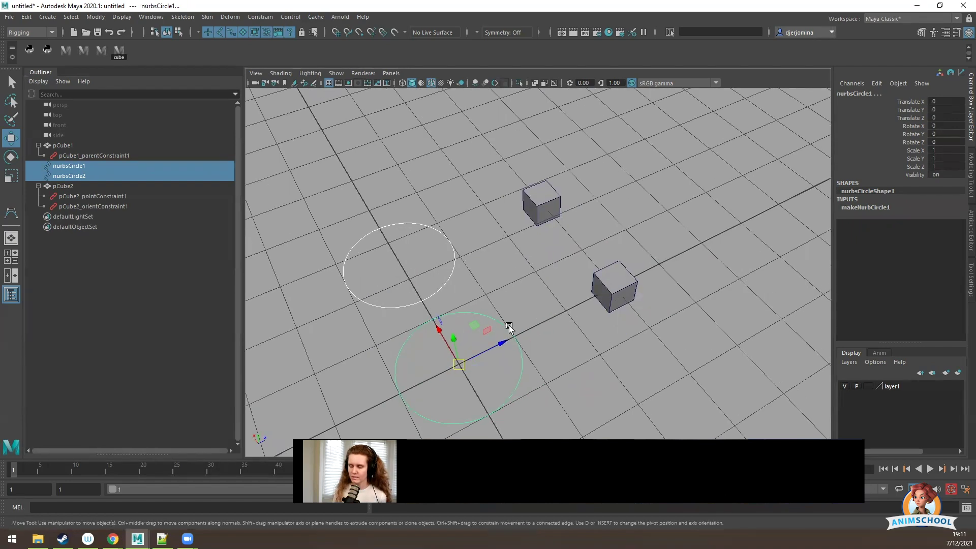
key(ctrl+z)
key(shift+z)
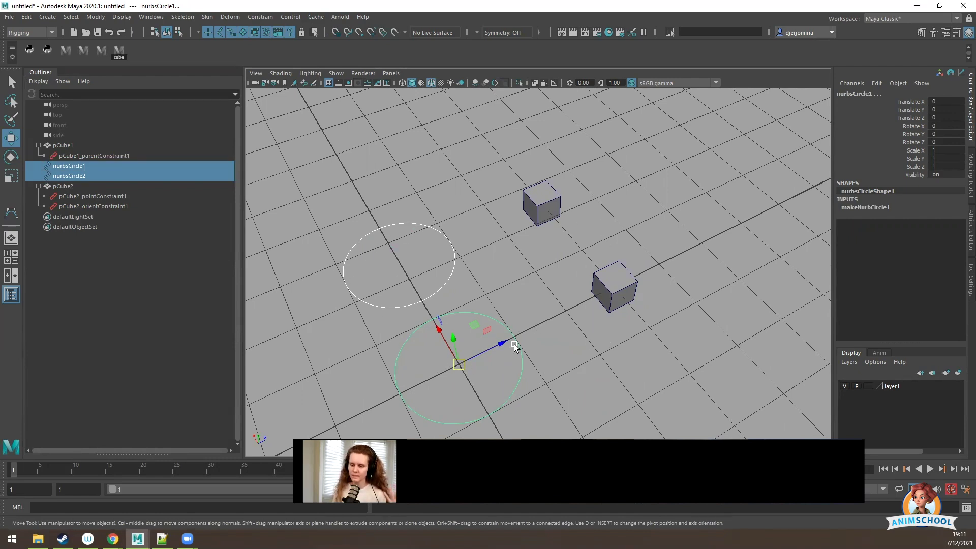
click(541, 364)
click(522, 365)
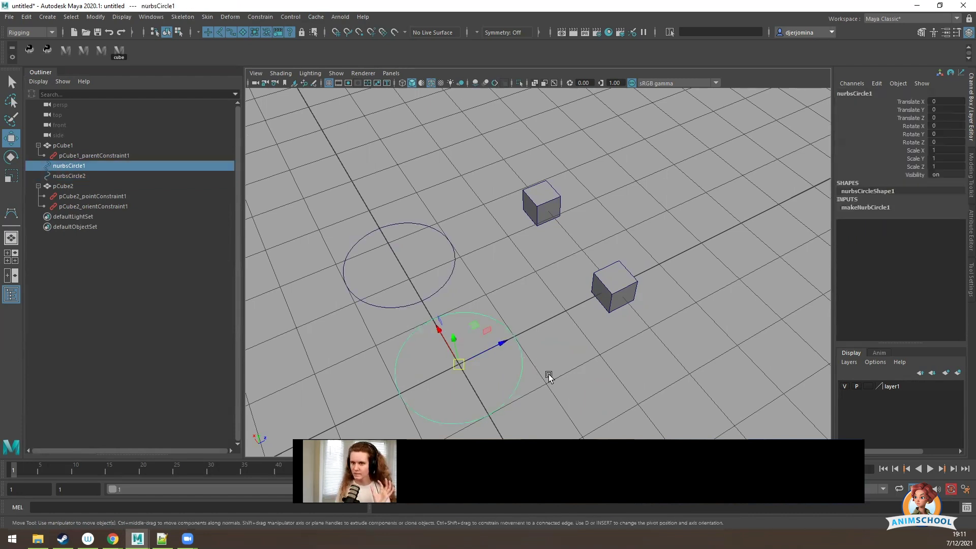
click(120, 155)
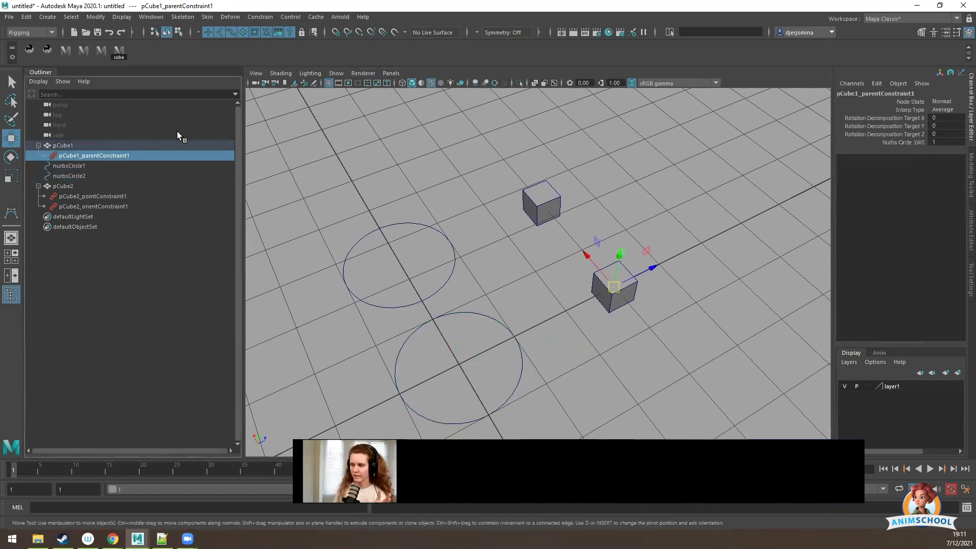
click(518, 337)
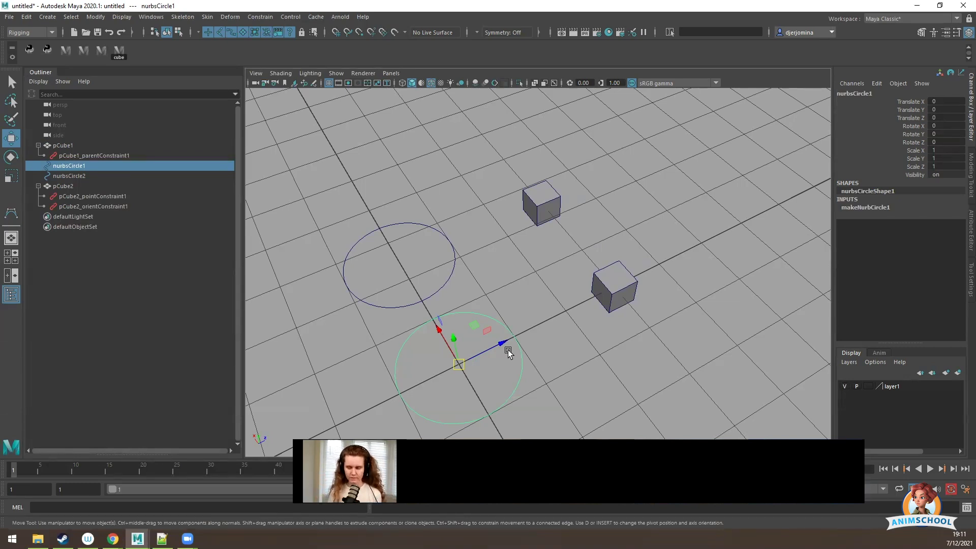
key(e)
drag(474, 333, 453, 342)
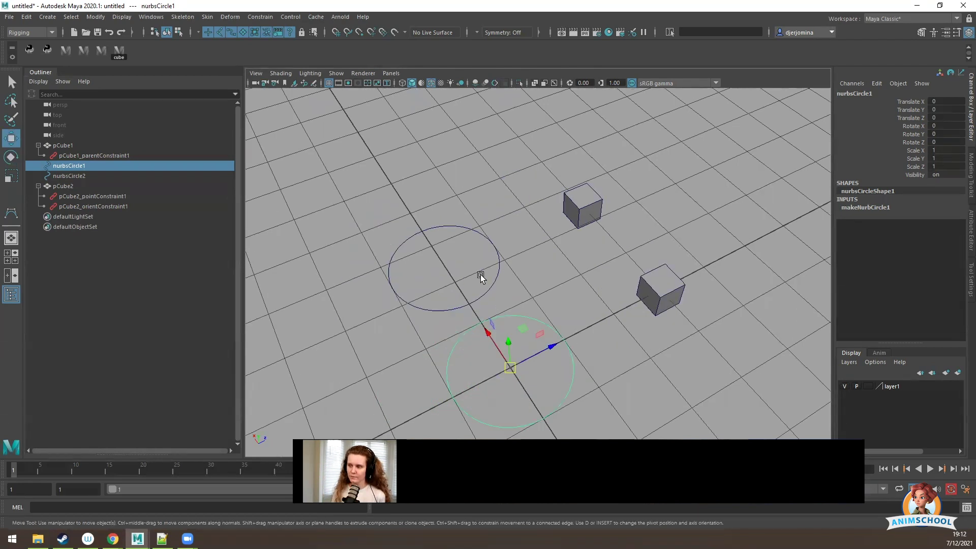
click(499, 268)
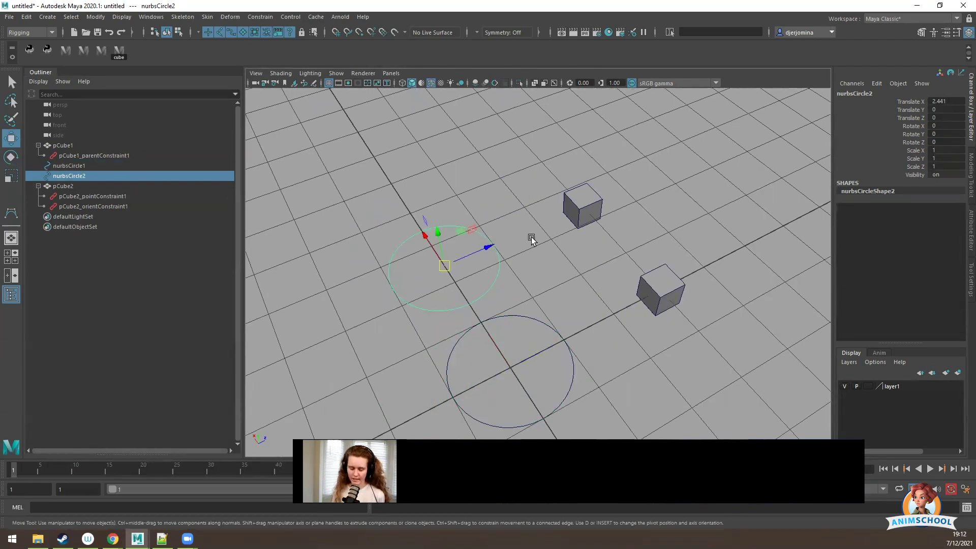
key(e)
drag(457, 228, 397, 272)
key(ctrl+z)
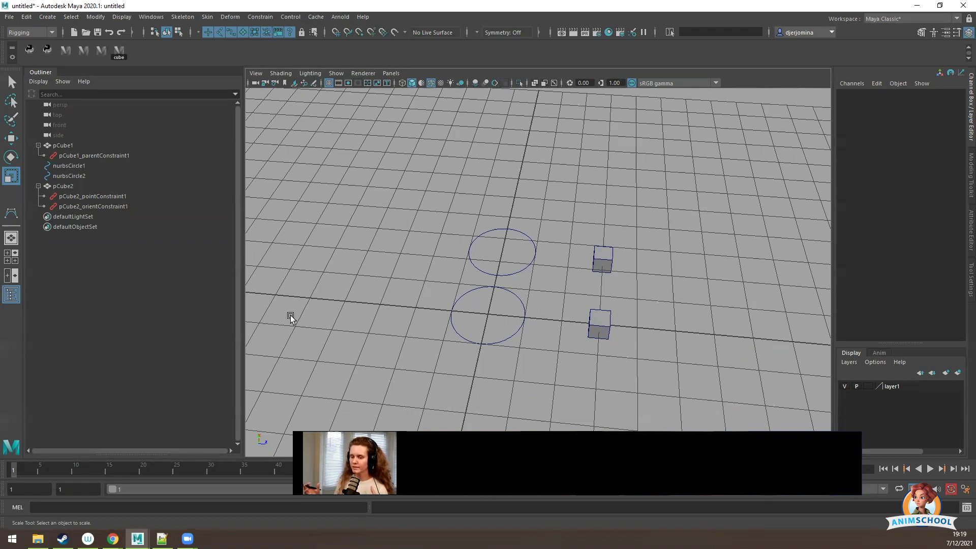
Select pCube1_parentConstraint1 in the Outliner and pick its Nurbs Circle 1W0 attribute.
click(92, 196)
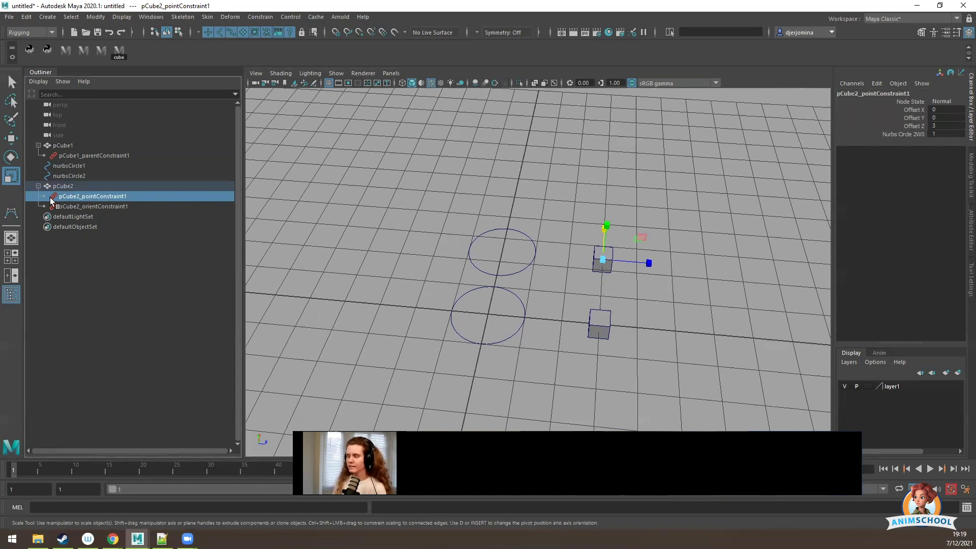
click(92, 156)
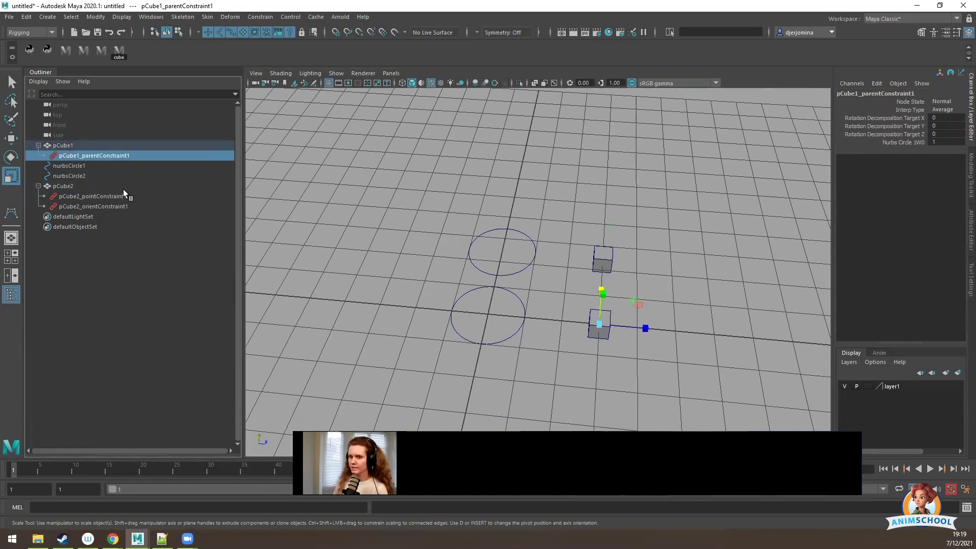
click(84, 175)
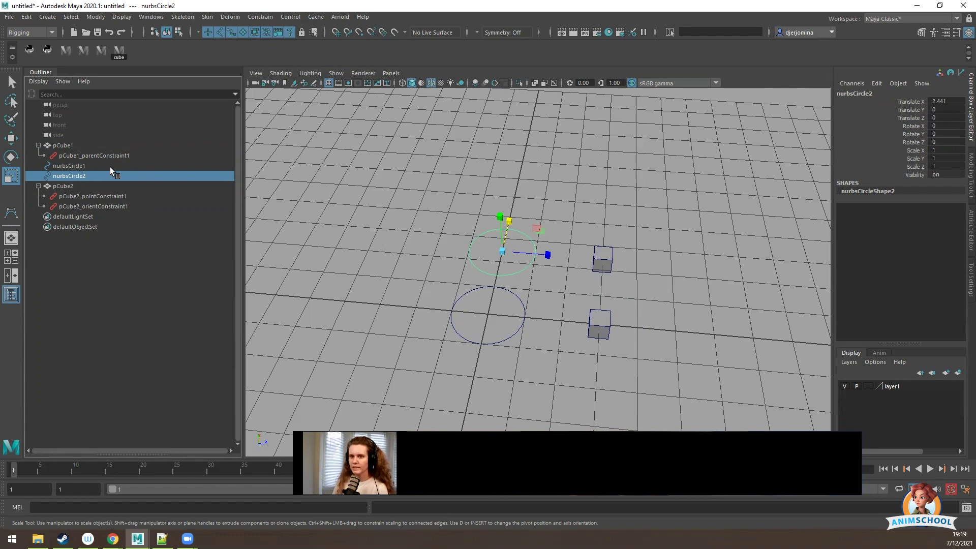
click(94, 155)
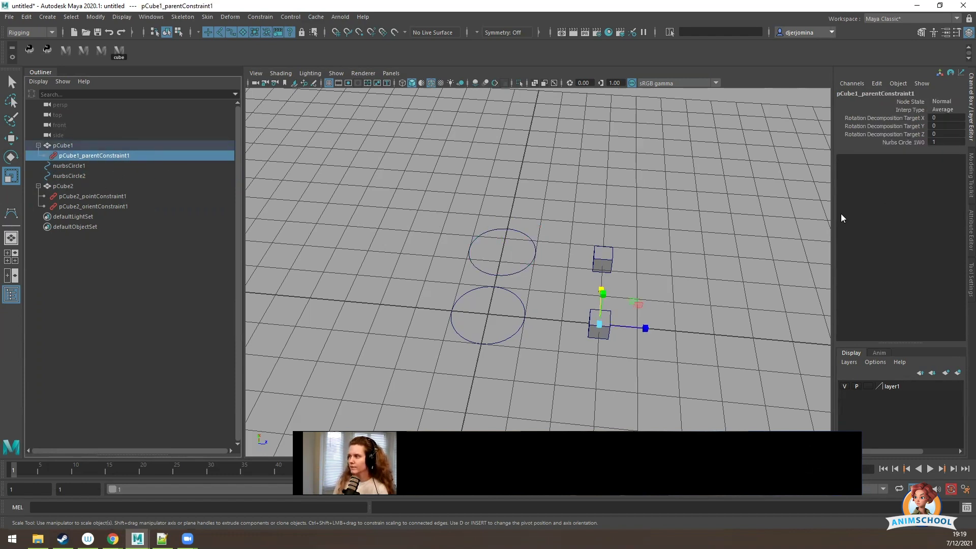
click(918, 142)
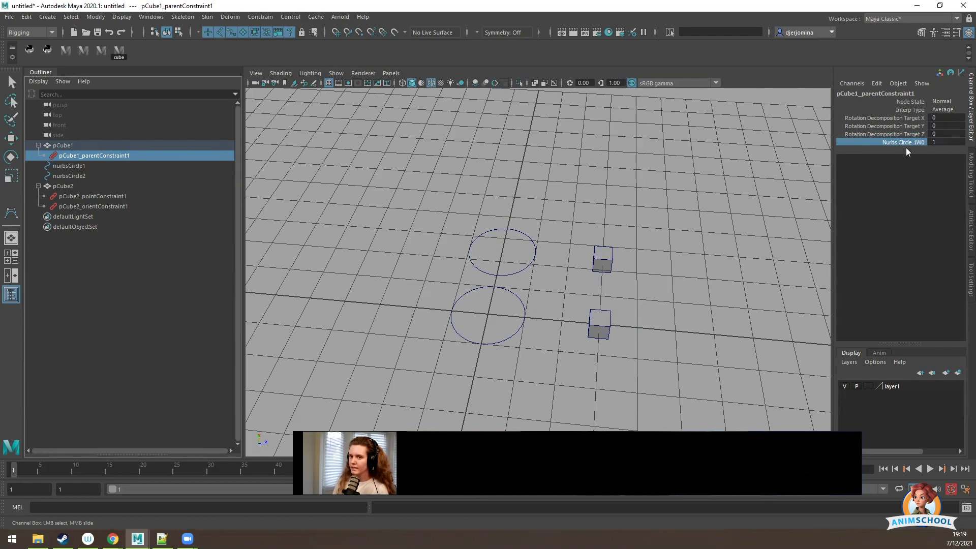
double_click(943, 143)
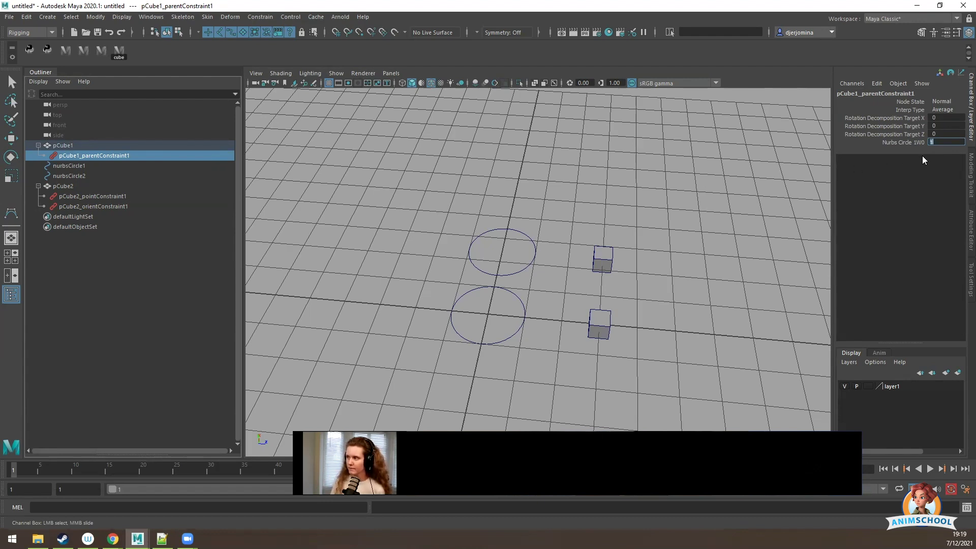
text(0)
key(Return)
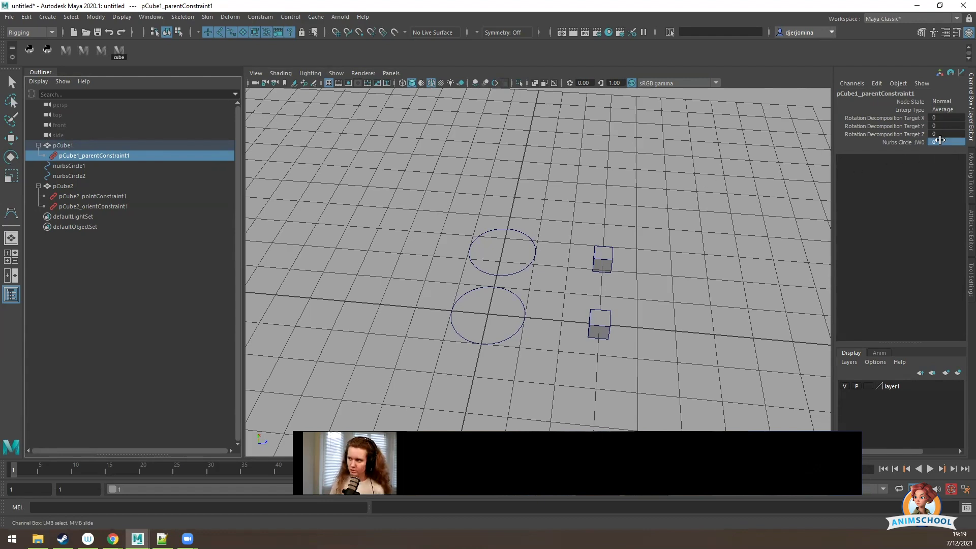
click(483, 283)
key(w)
drag(488, 311, 426, 257)
key(ctrl+z)
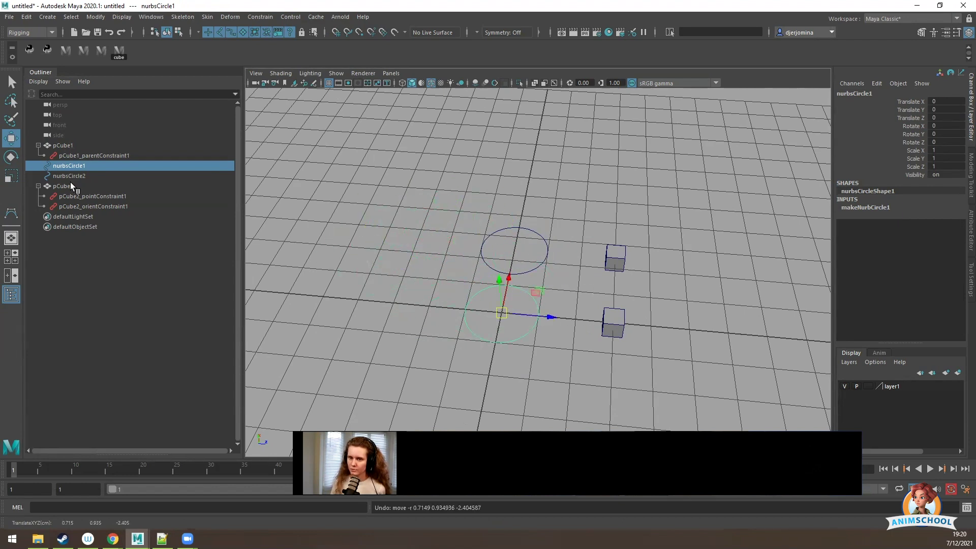
click(117, 156)
click(931, 143)
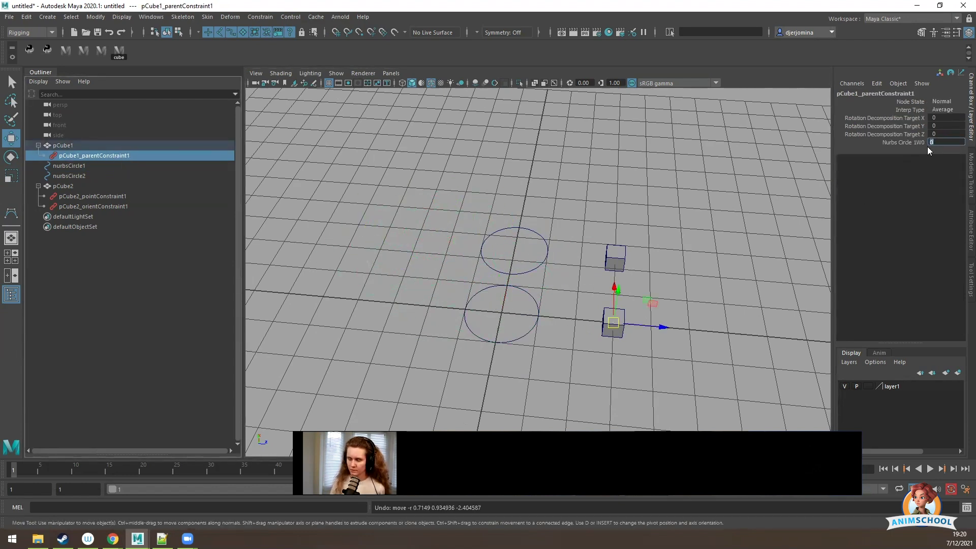
text(1)
key(Return)
drag(538, 355, 370, 250)
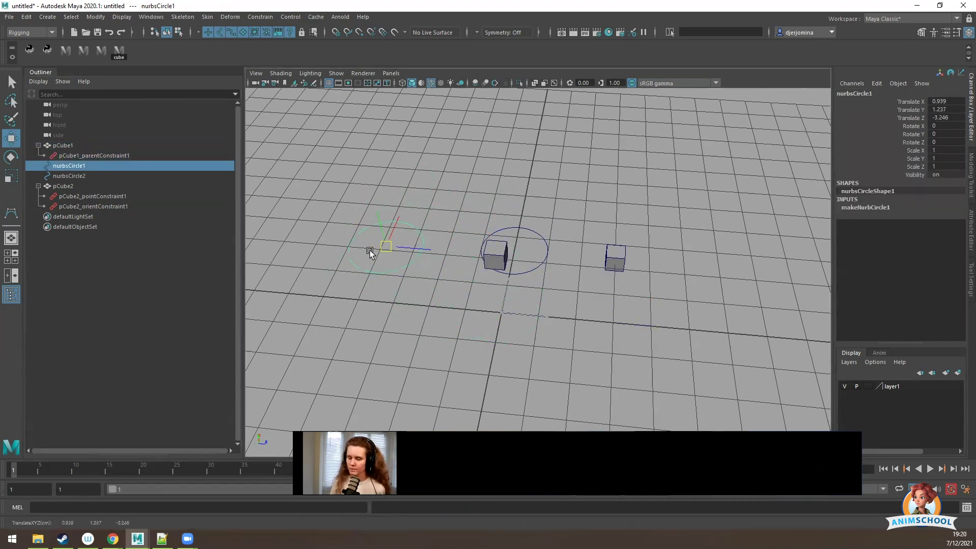
key(ctrl+z)
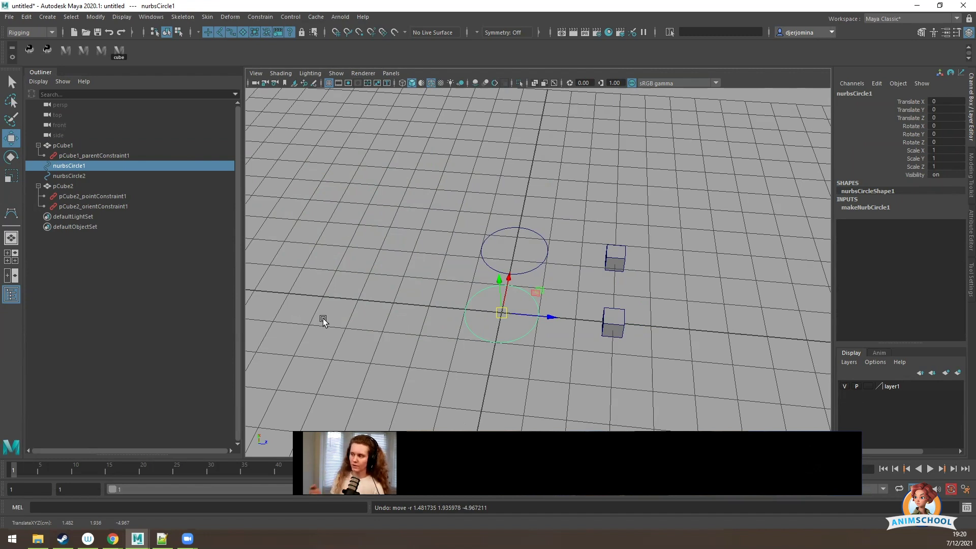
Create a new NURBS circle, nurbsCircle3, and move it to Translate Z 6.
click(518, 306)
alt+drag(511, 339, 428, 307)
shift+right_drag(428, 307, 435, 325)
alt+drag(435, 325, 426, 350)
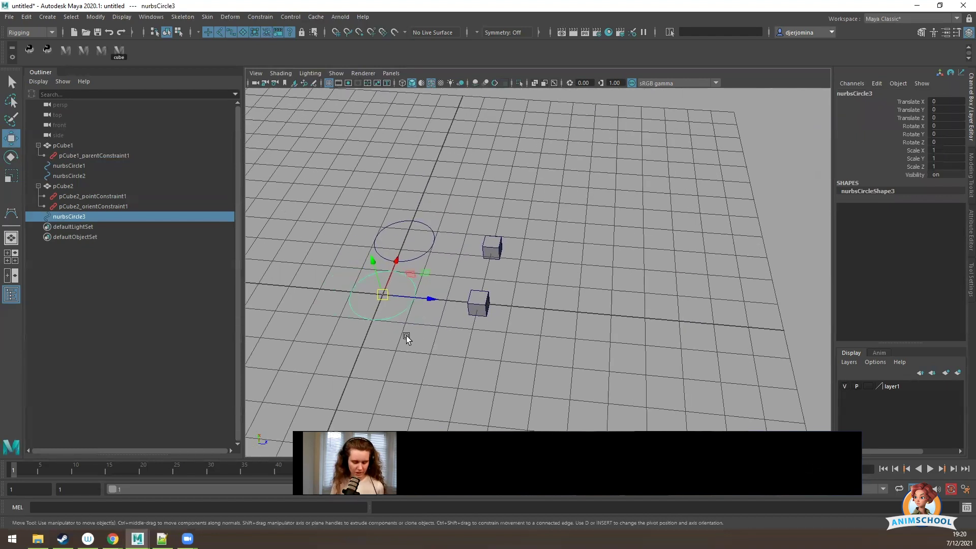
key(d)
drag(431, 300, 580, 313)
Delete pCube1_parentConstraint1 from the Outliner.
alt+drag(468, 322, 525, 331)
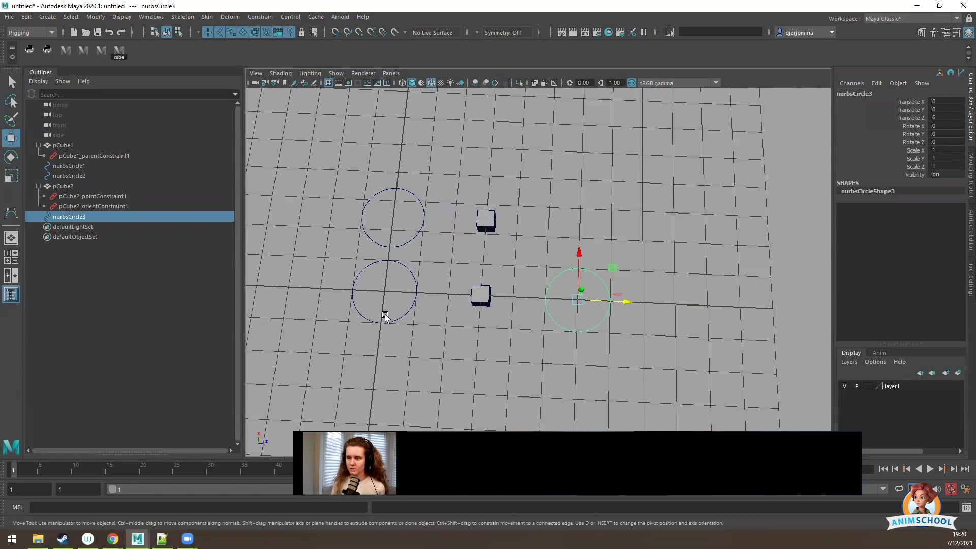
click(73, 155)
key(Delete)
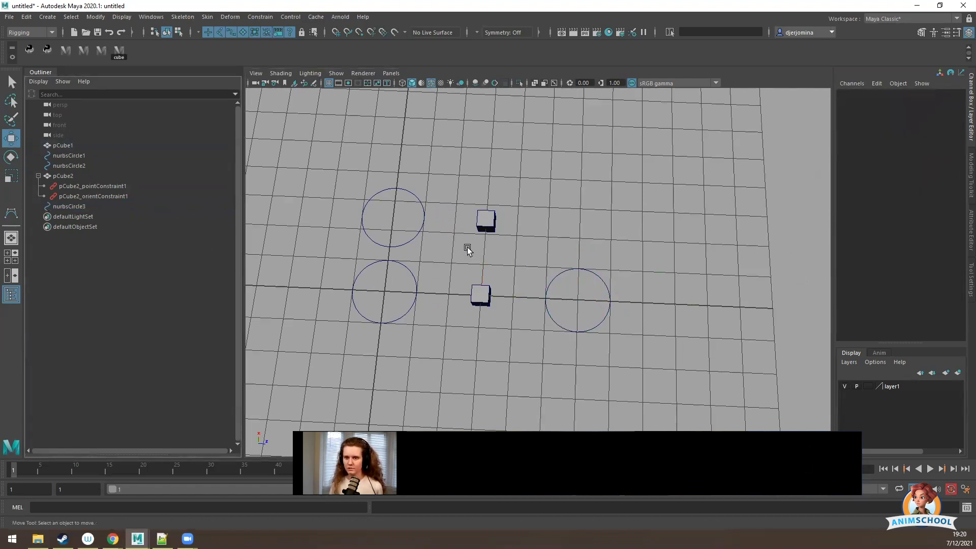
Parent-constrain pCube1 to both nurbsCircle1 and nurbsCircle3, then inspect the constraint's weights.
click(401, 306)
shift+click(555, 323)
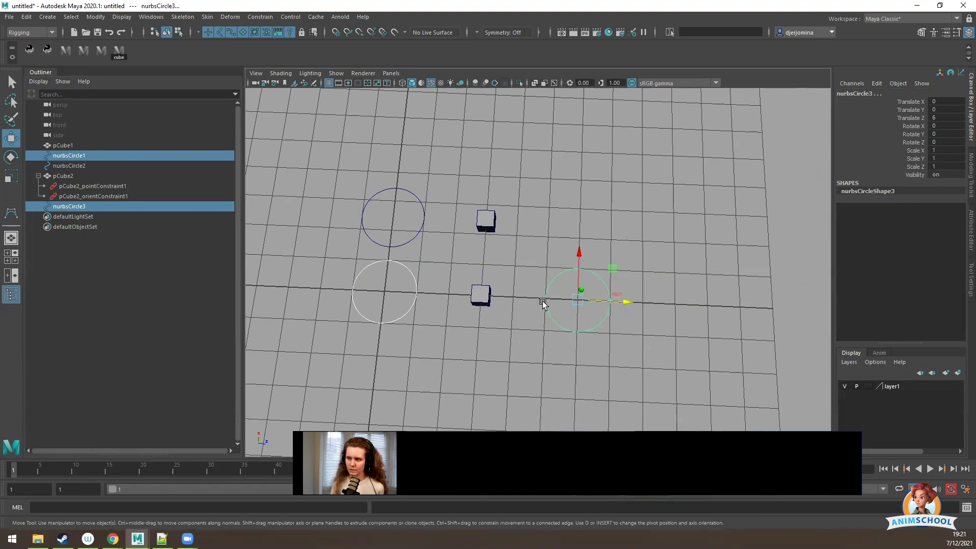
shift+click(478, 296)
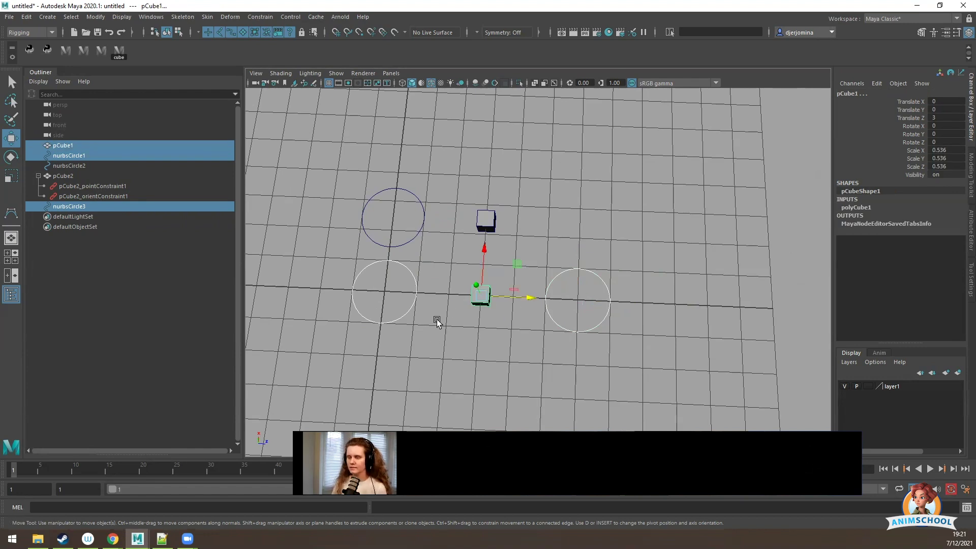
click(261, 17)
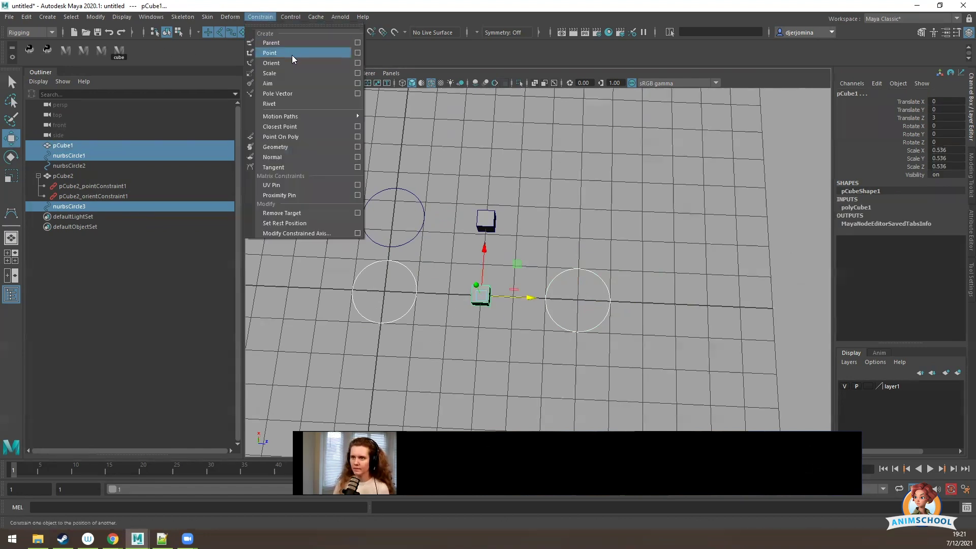
click(323, 42)
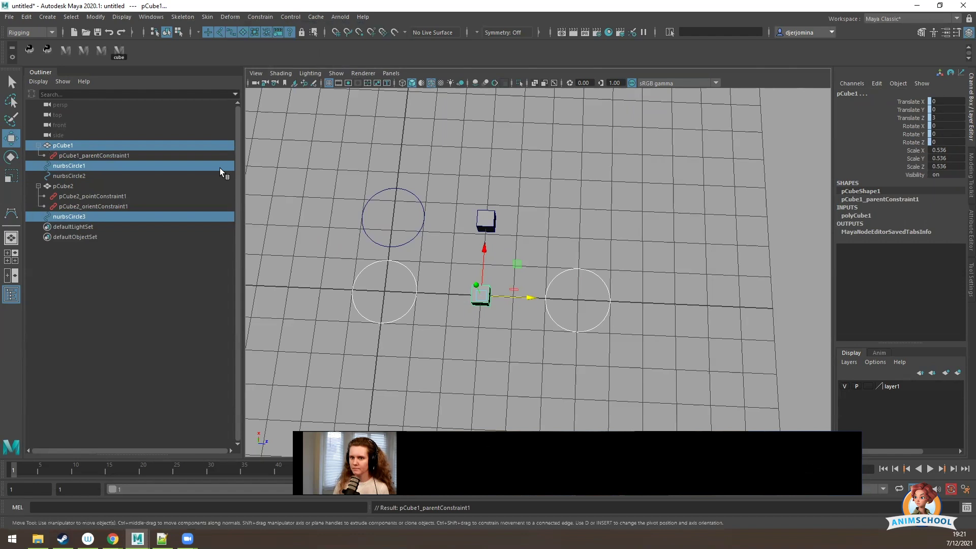
click(93, 154)
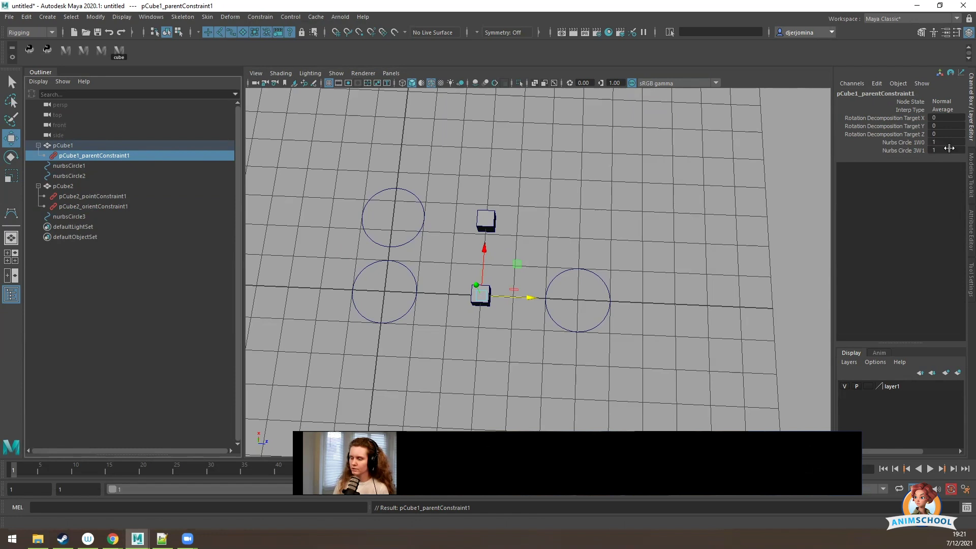
click(579, 311)
Move nurbsCircle3 and nurbsCircle1 to test the equal-weight constraint, undoing each move.
drag(578, 311, 743, 218)
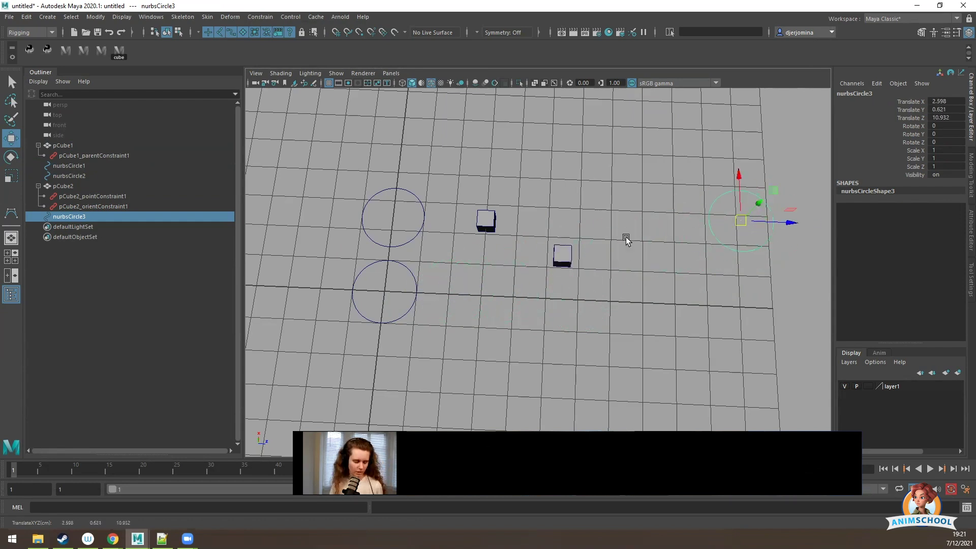
key(ctrl+z)
click(402, 317)
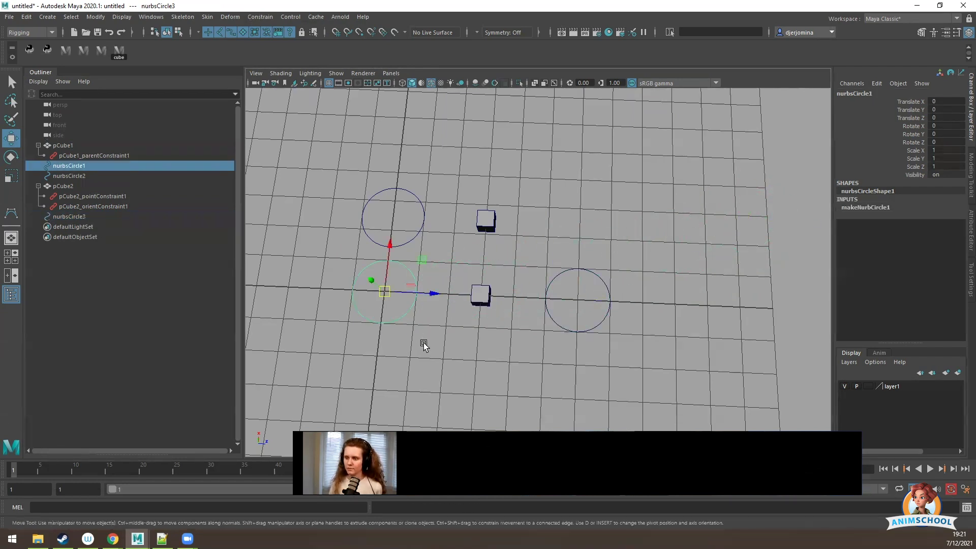
alt+middle_drag(422, 340, 490, 315)
drag(489, 279, 596, 277)
key(ctrl+z)
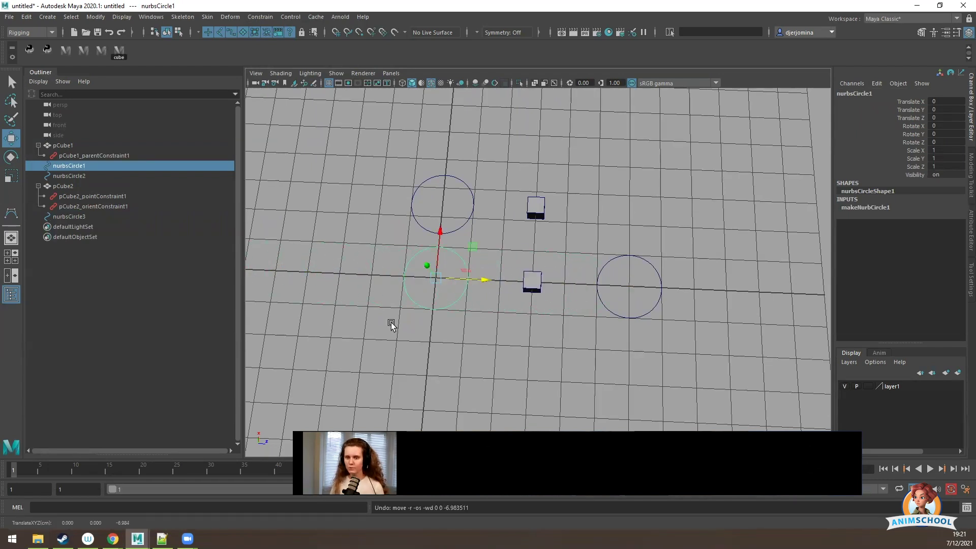
Set the constraint weights to 0.75 for Nurbs Circle 1W0 and 0.2 for 3W1.
click(535, 274)
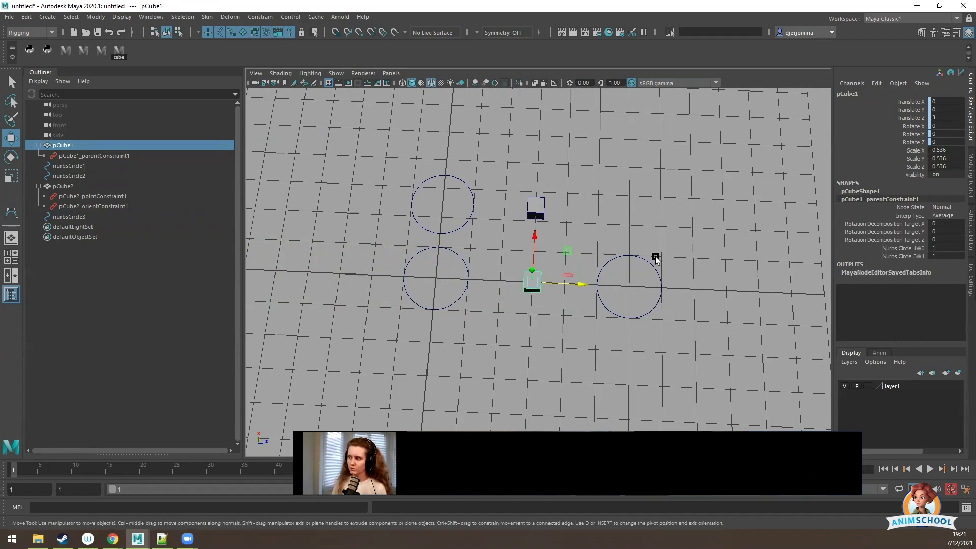
click(71, 155)
click(942, 142)
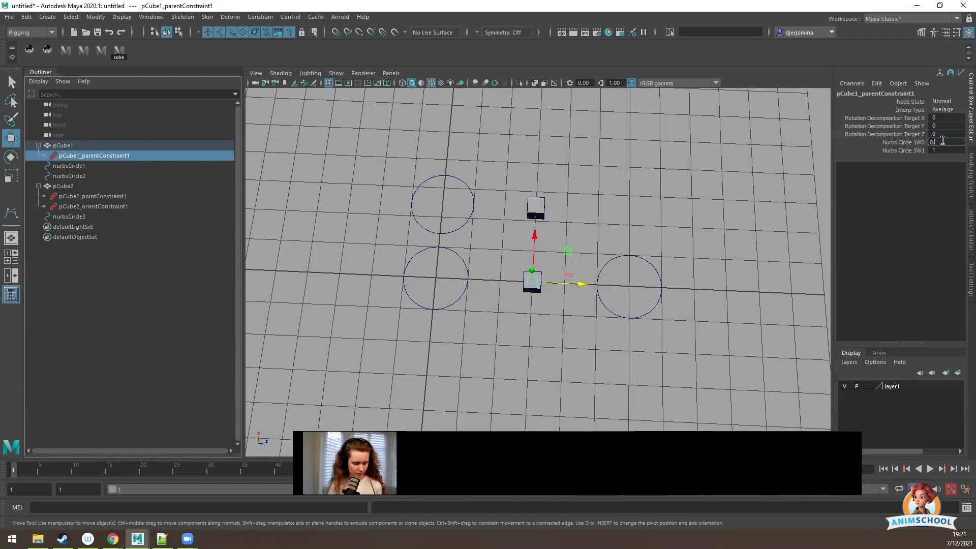
key(Return)
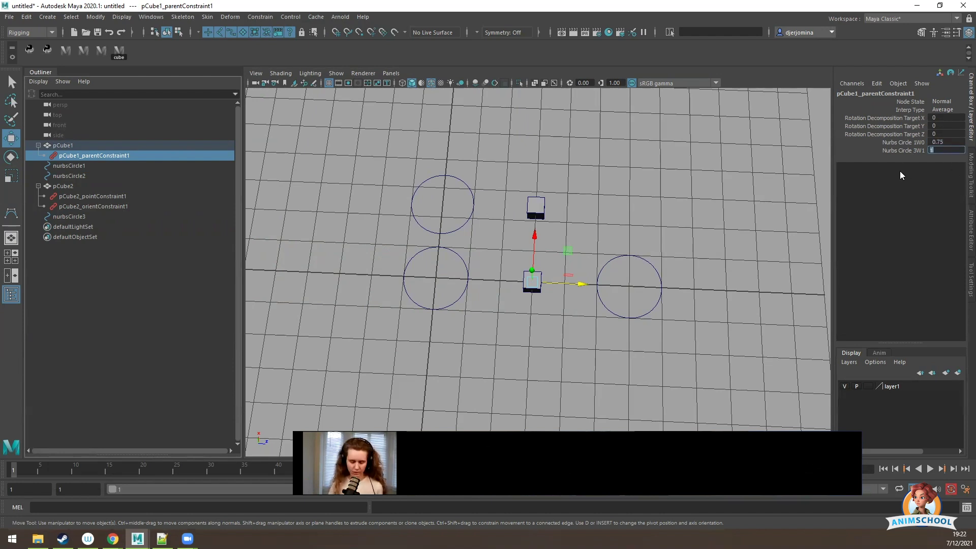
text(0.2)
key(Return)
Move each circle to test the new weighting, then clear the selection.
click(437, 294)
drag(480, 279, 285, 273)
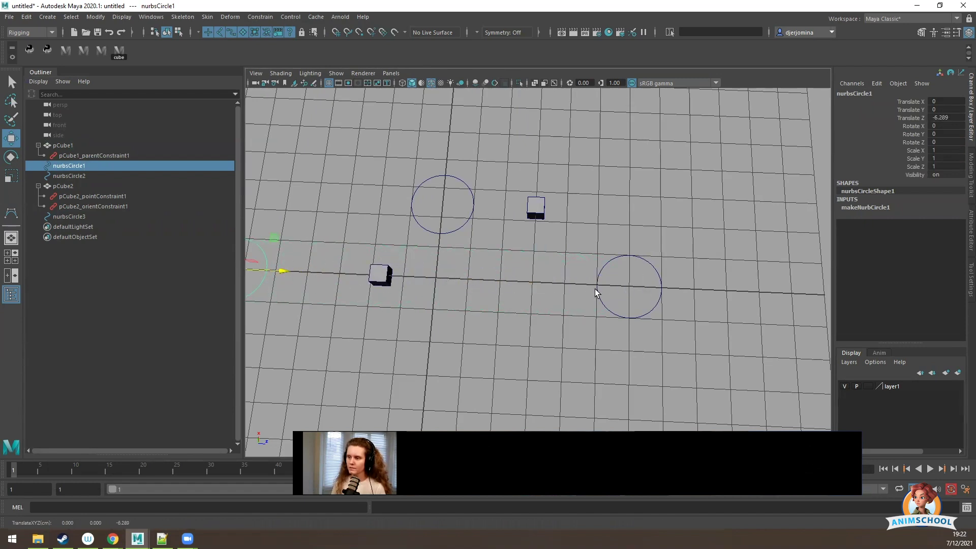
key(ctrl+z)
key(ctrl+z)
key(ctrl+z)
drag(583, 300, 630, 341)
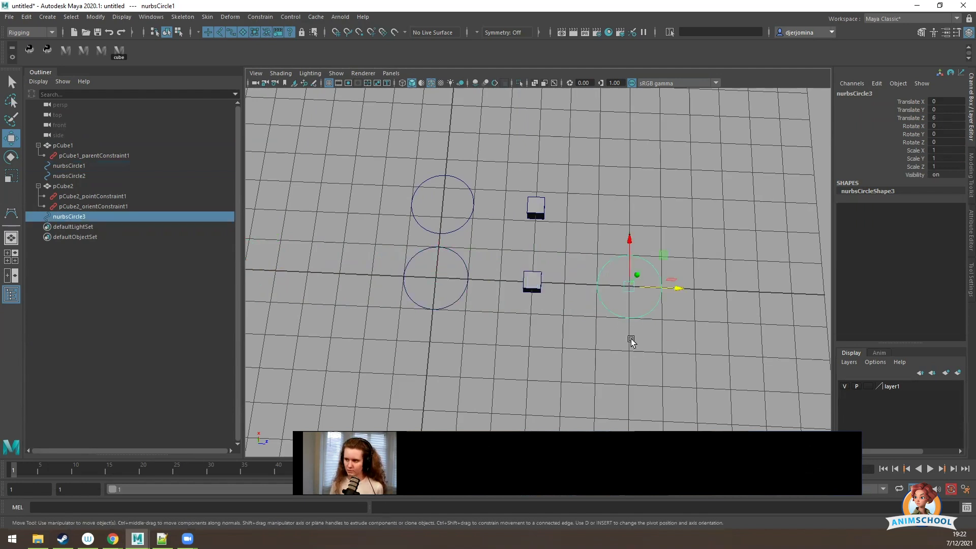
drag(671, 285, 842, 289)
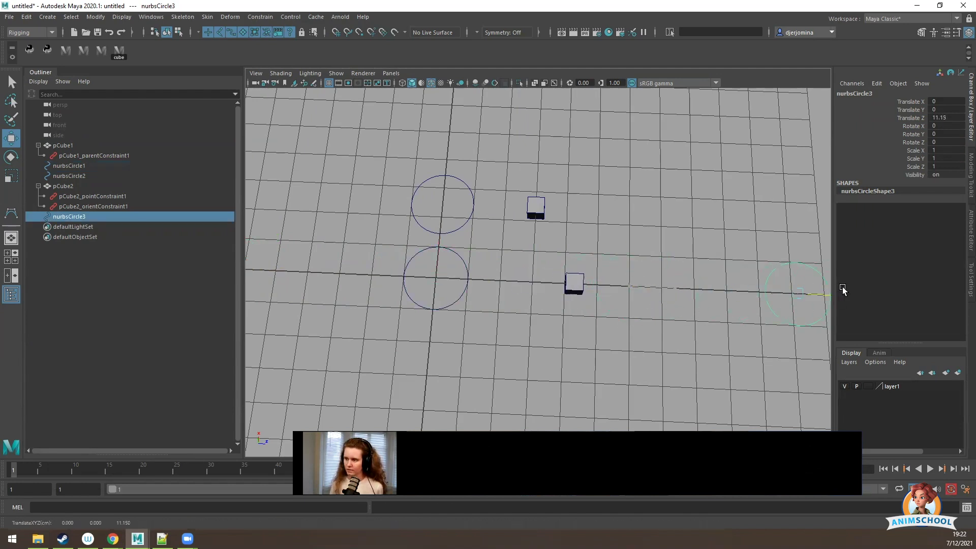
scroll(322, 291, down, 5)
click(322, 291)
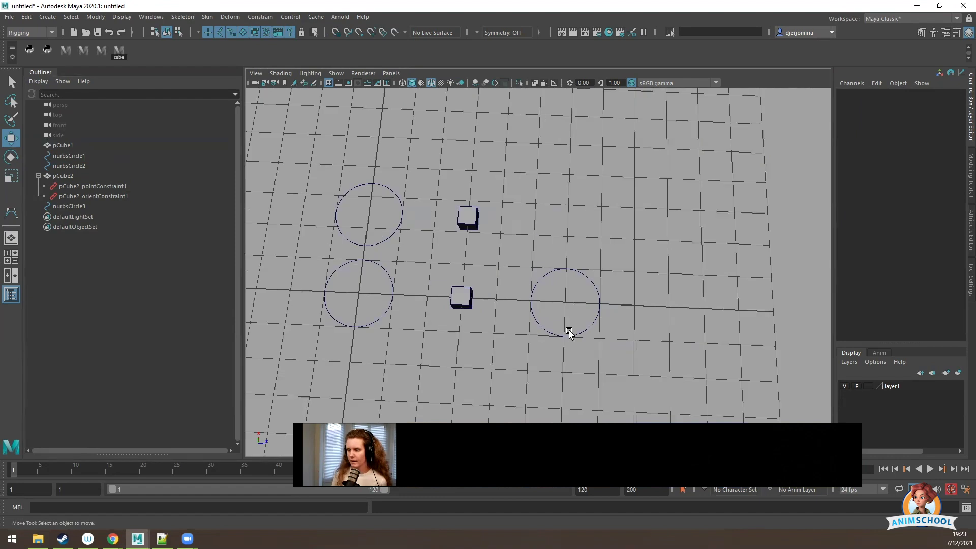
Parent the lower cube pCube1 under the right circle nurbsCircle3 with P.
click(569, 333)
click(457, 302)
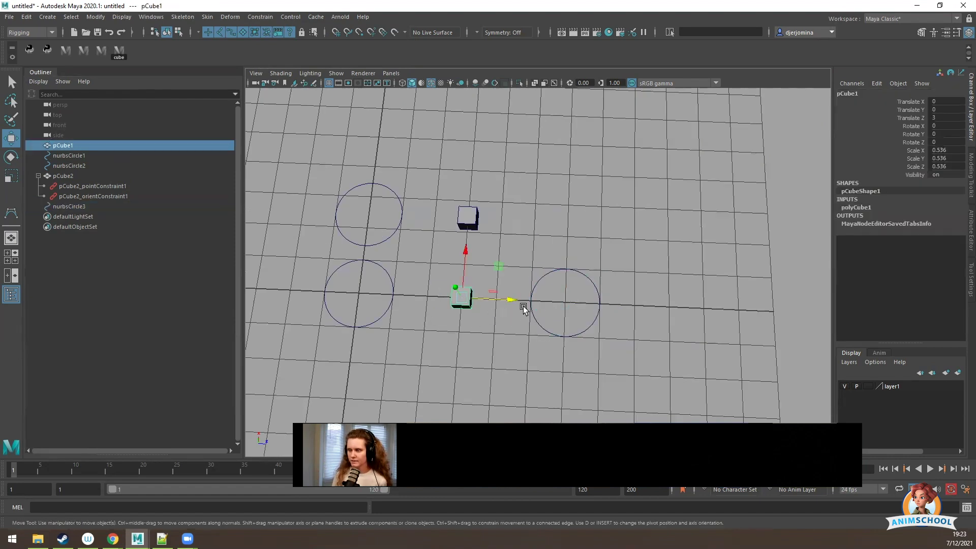
shift+click(566, 325)
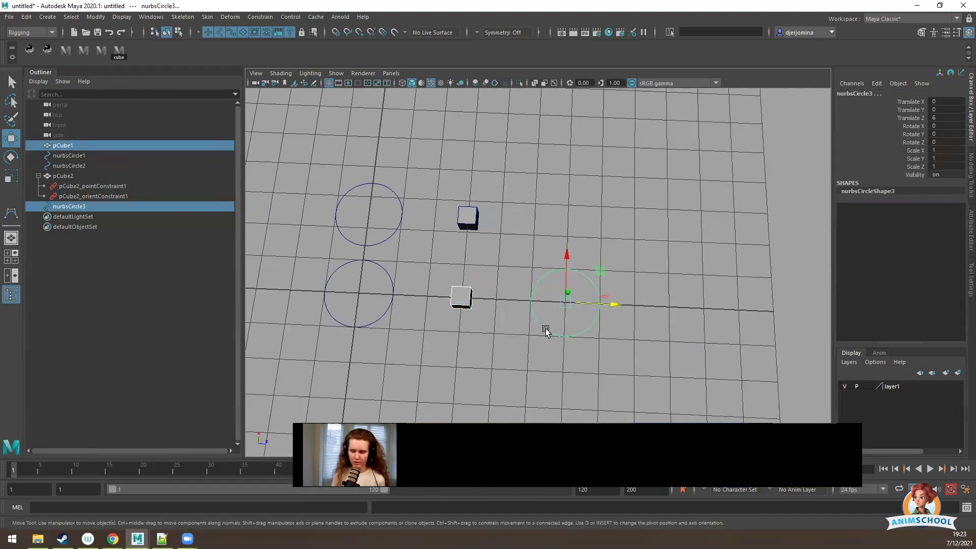
key(p)
Parent-constrain pCube1 to the lower-left circle nurbsCircle1.
click(363, 305)
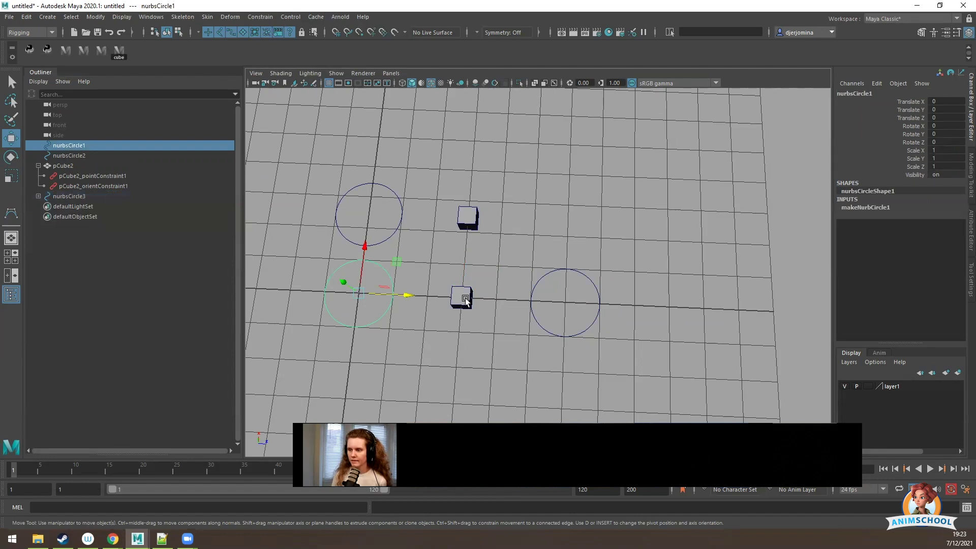
shift+click(462, 299)
click(261, 17)
click(300, 43)
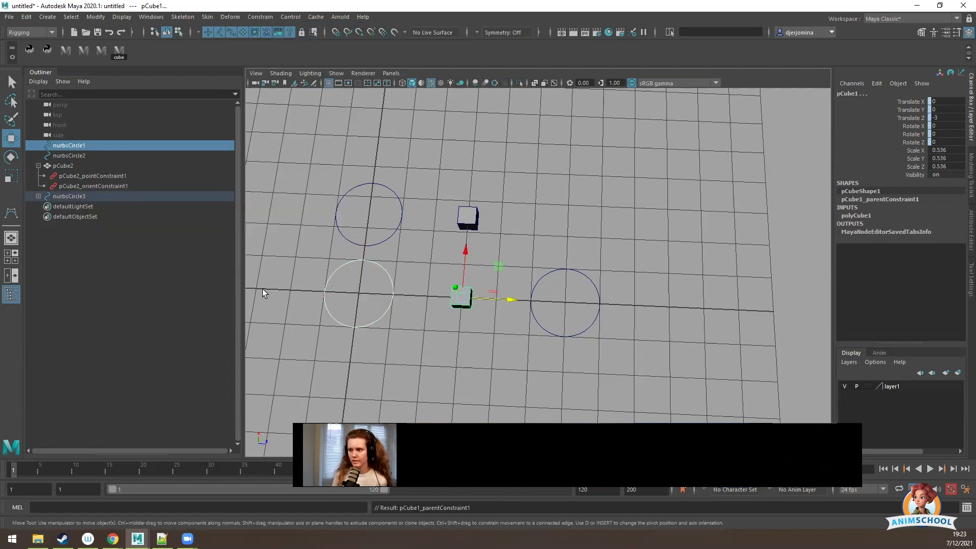
Test the rig by moving the lower-left circle, undoing, then moving the right circle.
alt+middle_drag(426, 321, 445, 285)
click(404, 283)
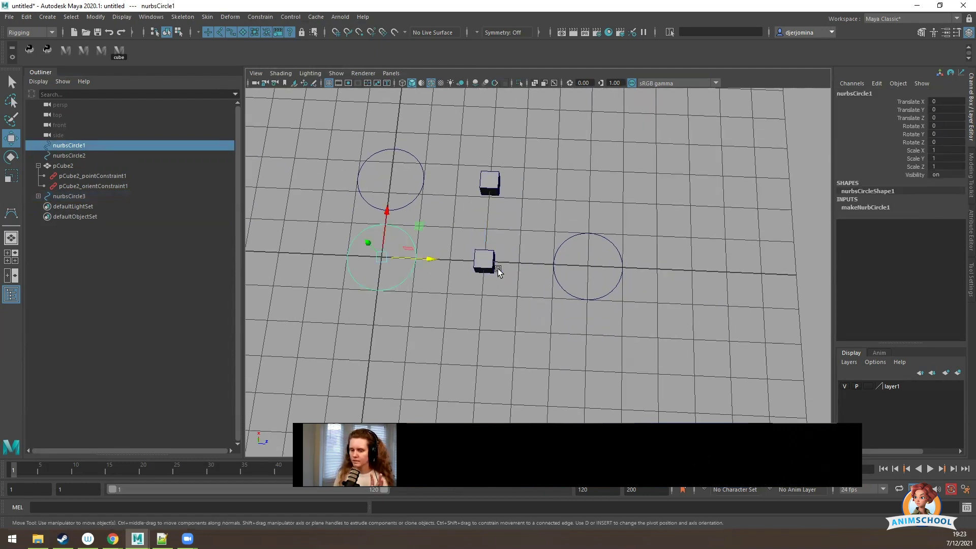
drag(387, 260, 284, 286)
key(ctrl+z)
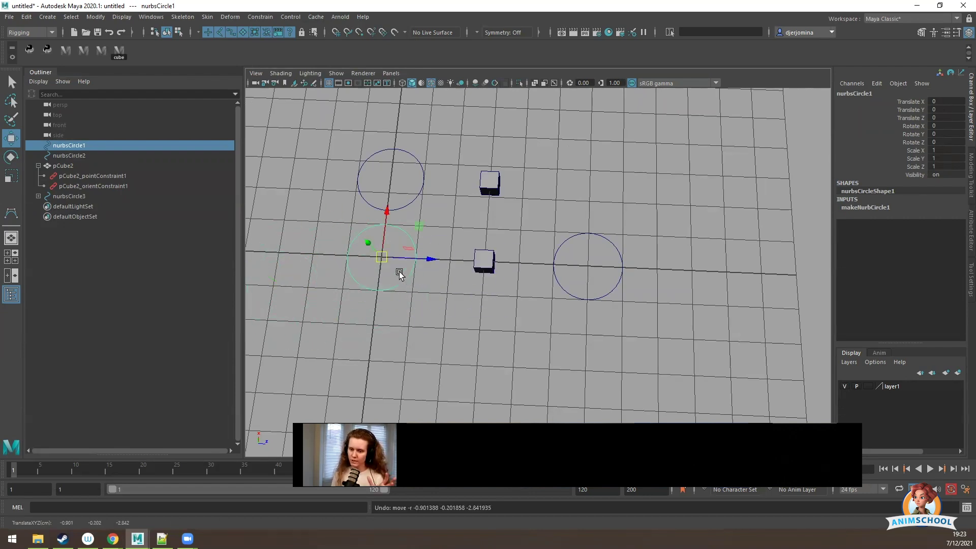
click(582, 298)
drag(589, 266, 603, 239)
drag(630, 234, 664, 234)
Undo the right circle's move and set pCube1_parentConstraint1's Nurbs Circle 1W0 weight to 0.
key(ctrl+z)
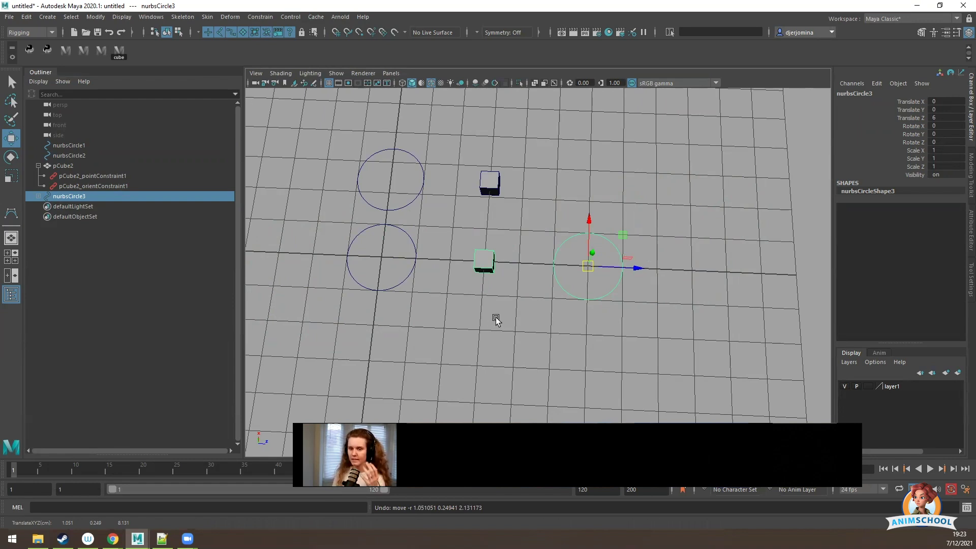
click(38, 196)
click(45, 206)
click(109, 216)
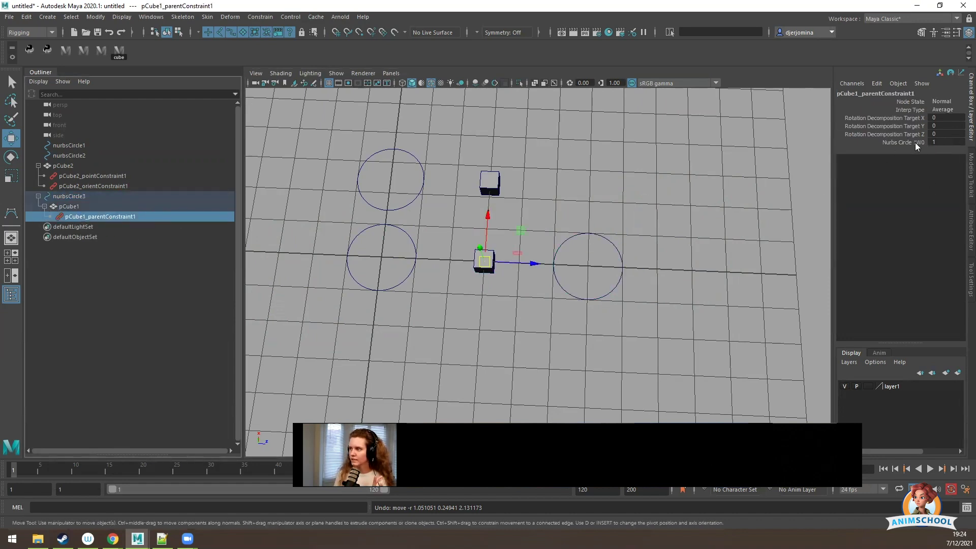
double_click(941, 143)
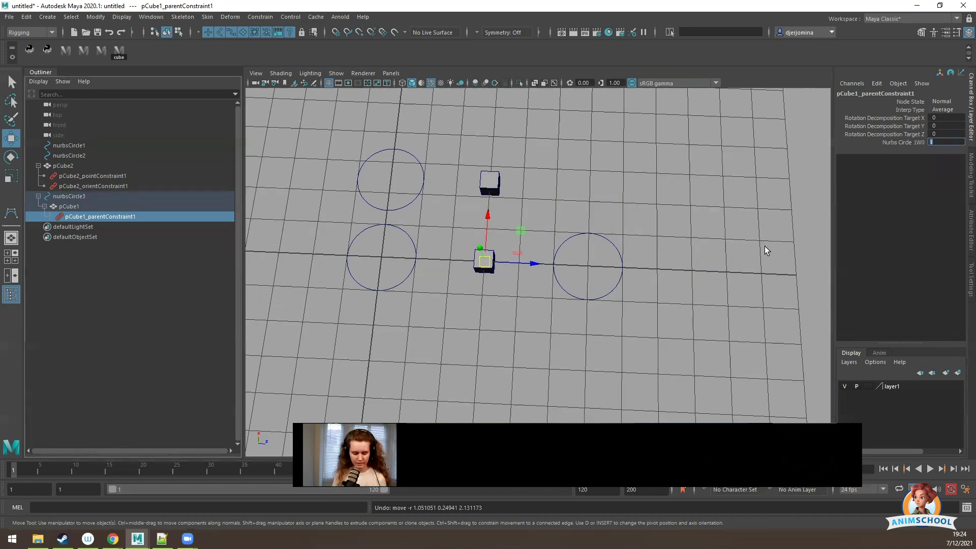
text(0)
key(Return)
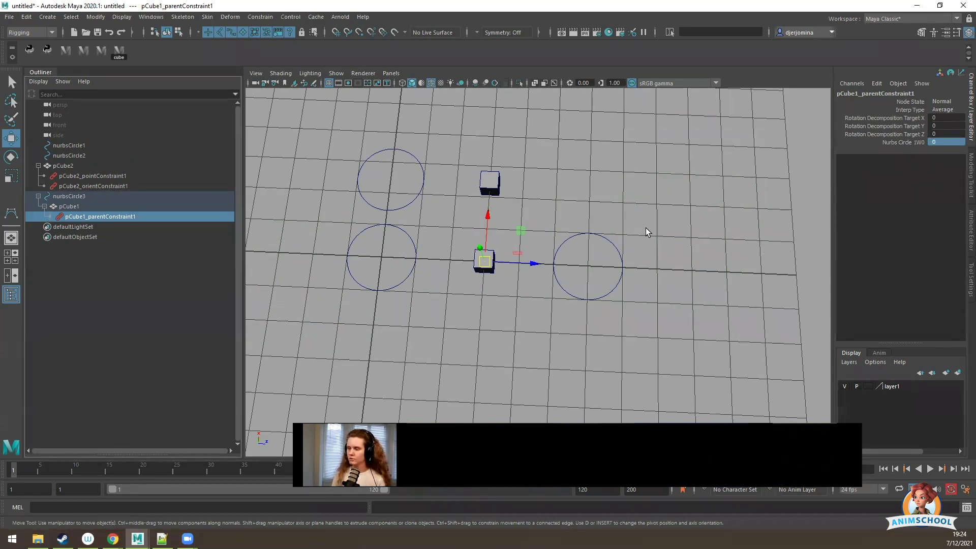
click(350, 268)
drag(376, 260, 304, 262)
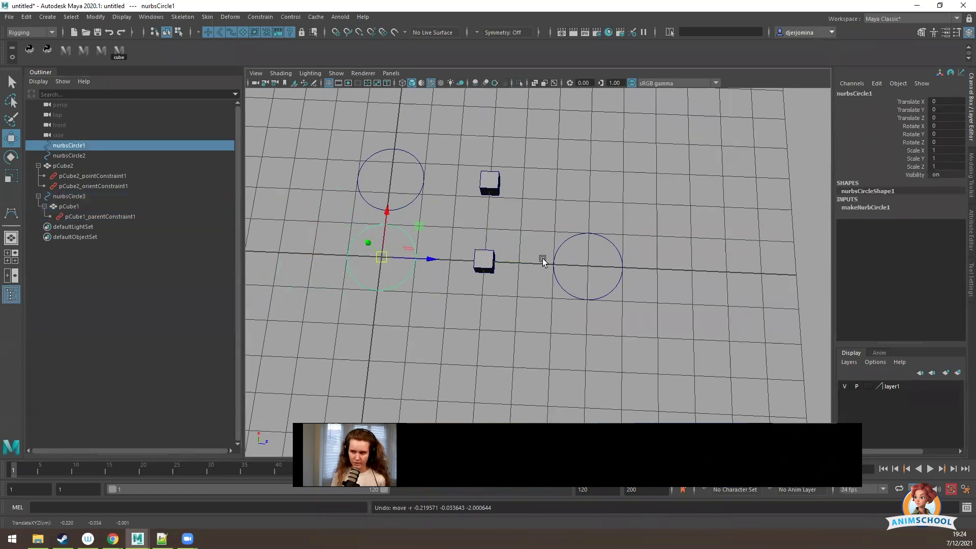
drag(542, 258, 590, 337)
middle_drag(573, 264, 673, 246)
key(ctrl+z)
key(ctrl+z)
key(ctrl+z)
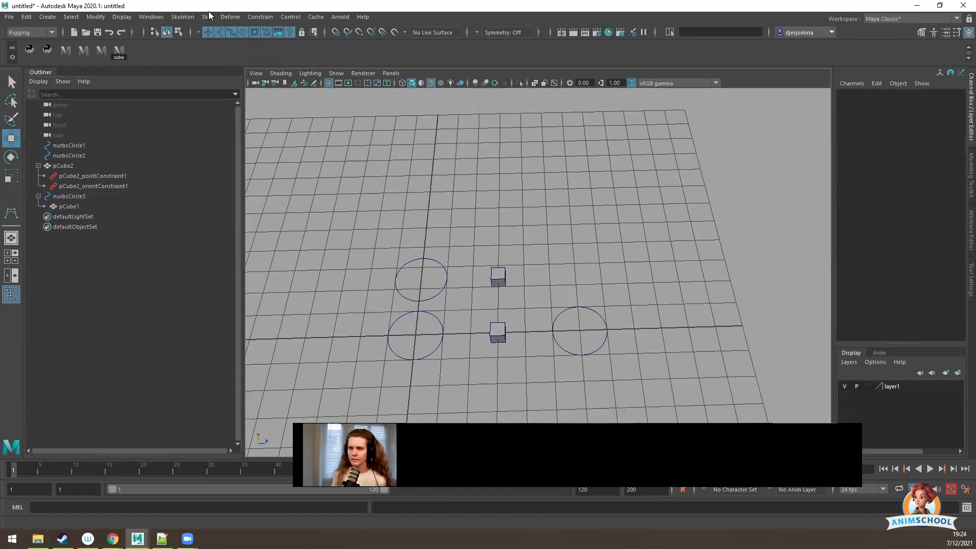
Delete the upper cube pCube2's point and orient constraints.
click(262, 18)
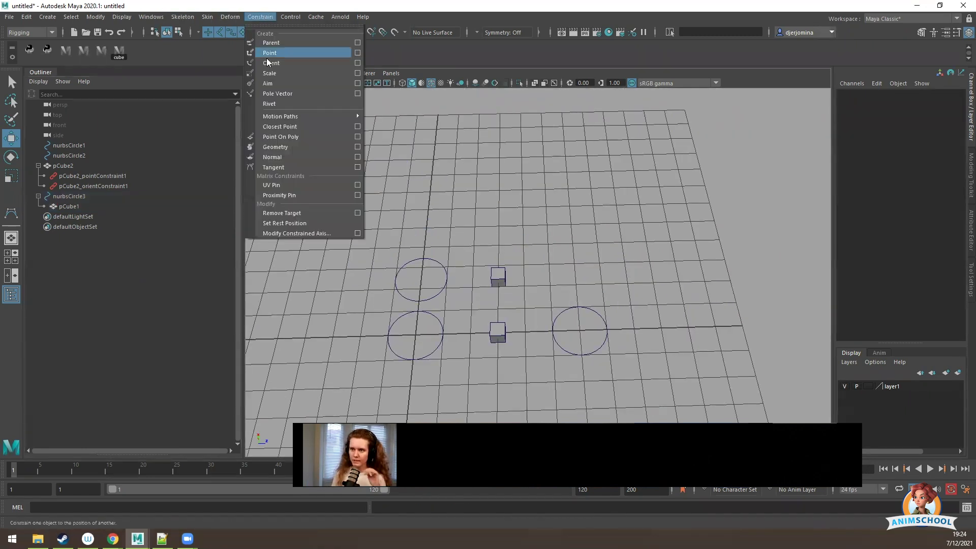
click(581, 208)
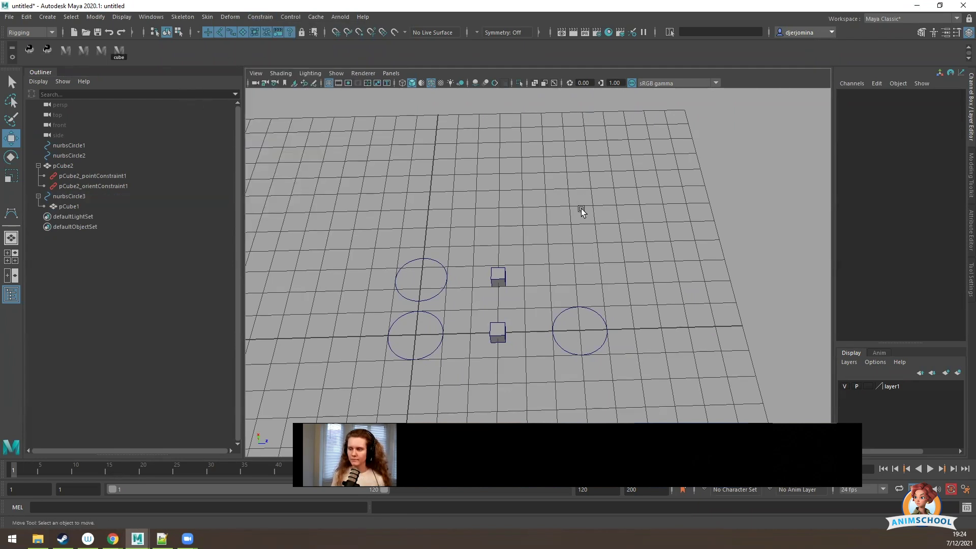
alt+drag(491, 313, 499, 250)
alt+right_drag(498, 251, 562, 274)
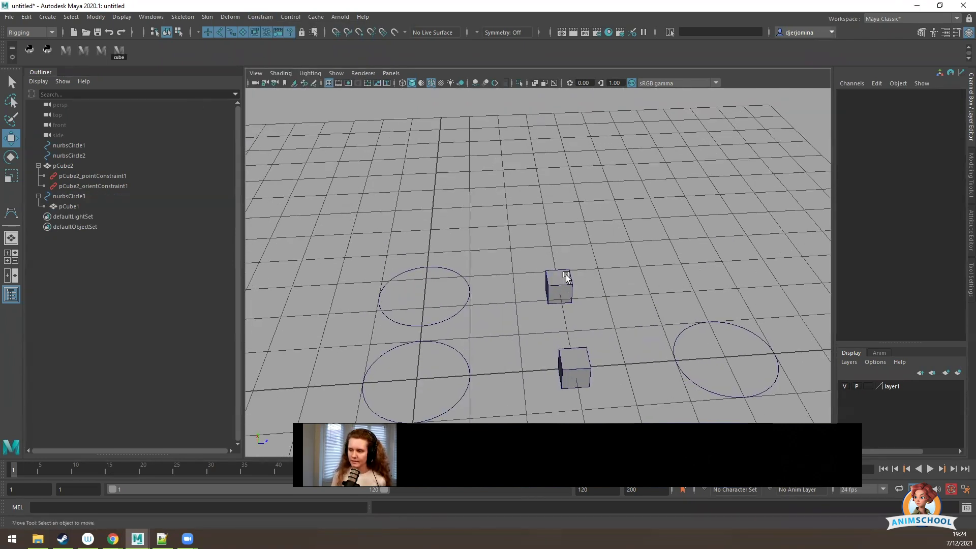
click(562, 278)
drag(93, 177, 106, 184)
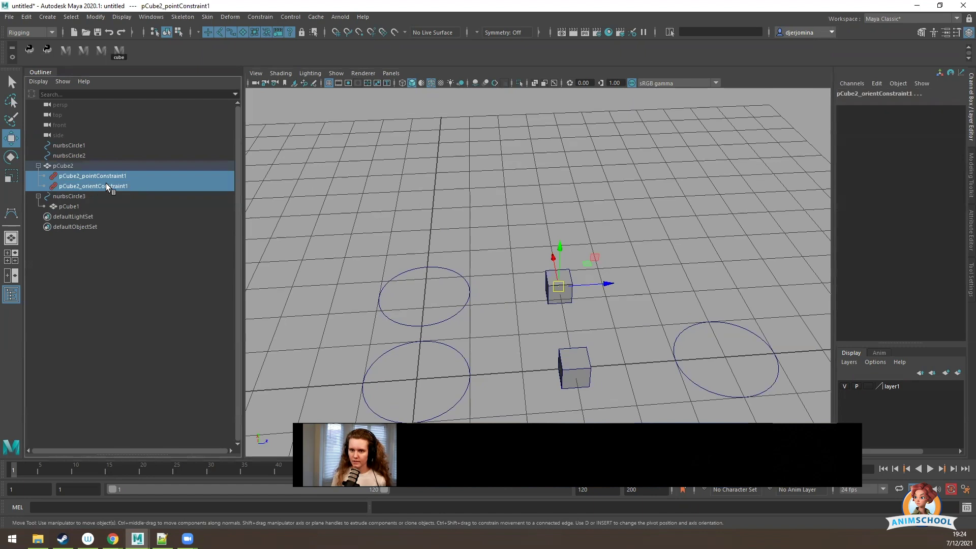
key(Delete)
Aim-constrain pCube2 to the upper-left circle nurbsCircle2.
click(424, 268)
scroll(405, 261, up, 3)
shift+click(581, 256)
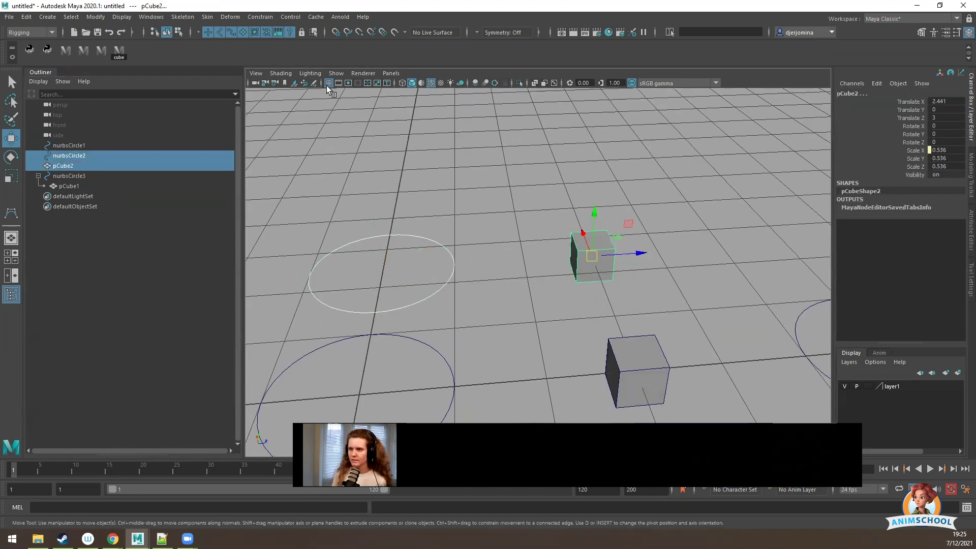
click(260, 17)
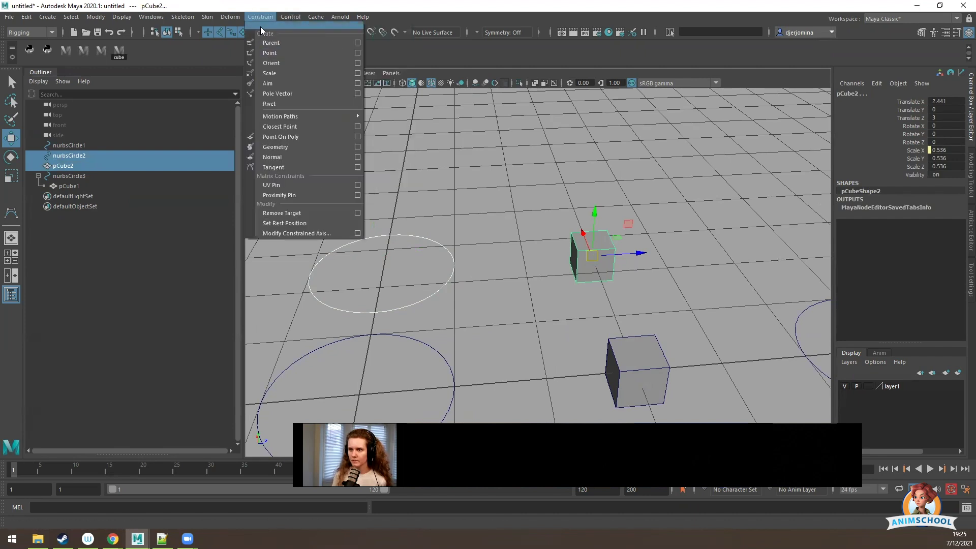
click(268, 83)
Move nurbsCircle2 far left to check that pCube2 turns to face it.
click(423, 307)
alt+drag(461, 327, 430, 341)
alt+drag(430, 341, 401, 291)
drag(472, 345, 550, 373)
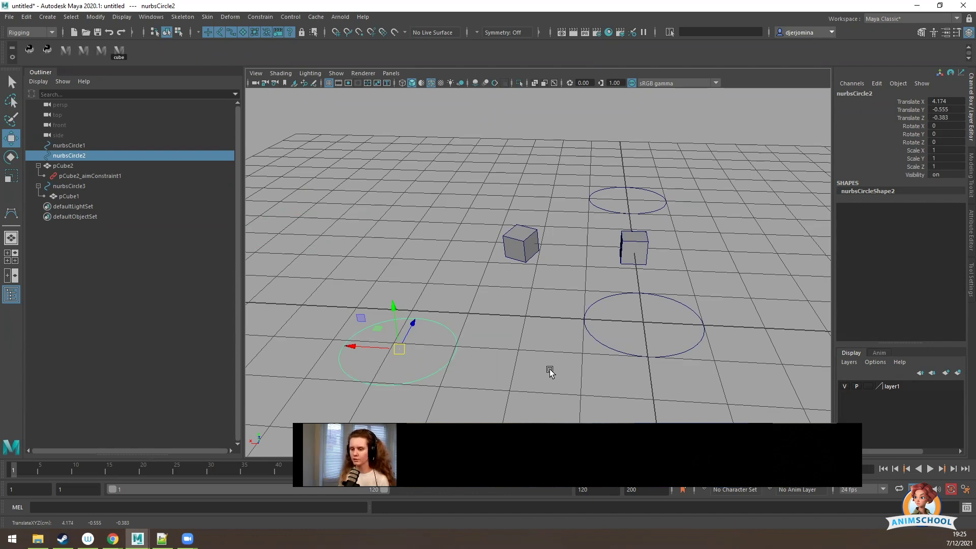
Shift nurbsCircle2 to Translate 4.588, 0.351, 0.152 so pCube2 turns toward it.
middle_drag(549, 373, 528, 302)
click(260, 17)
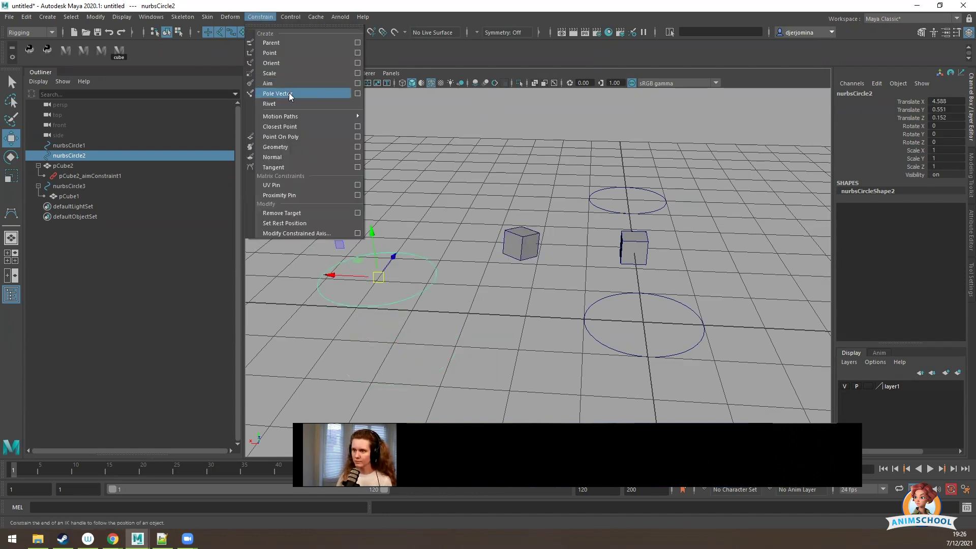
click(258, 17)
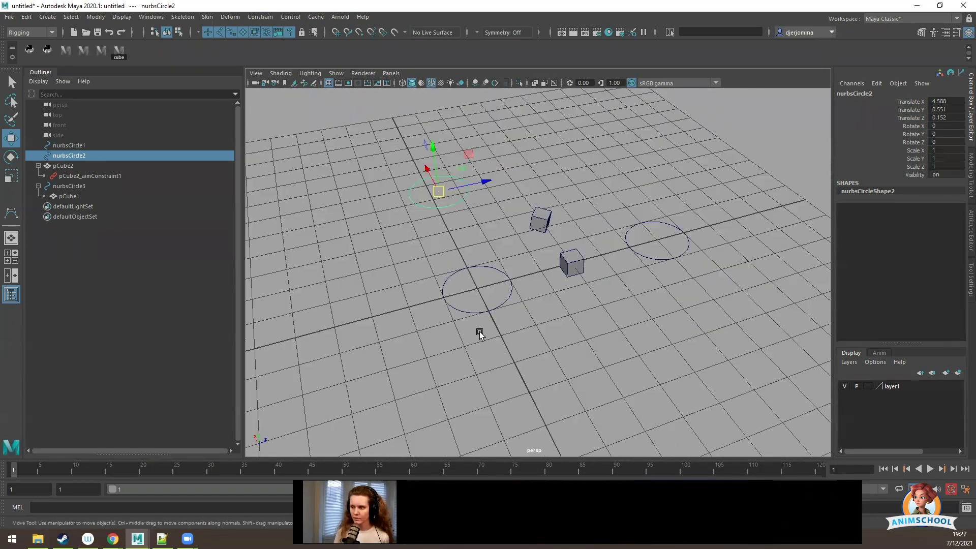
click(655, 256)
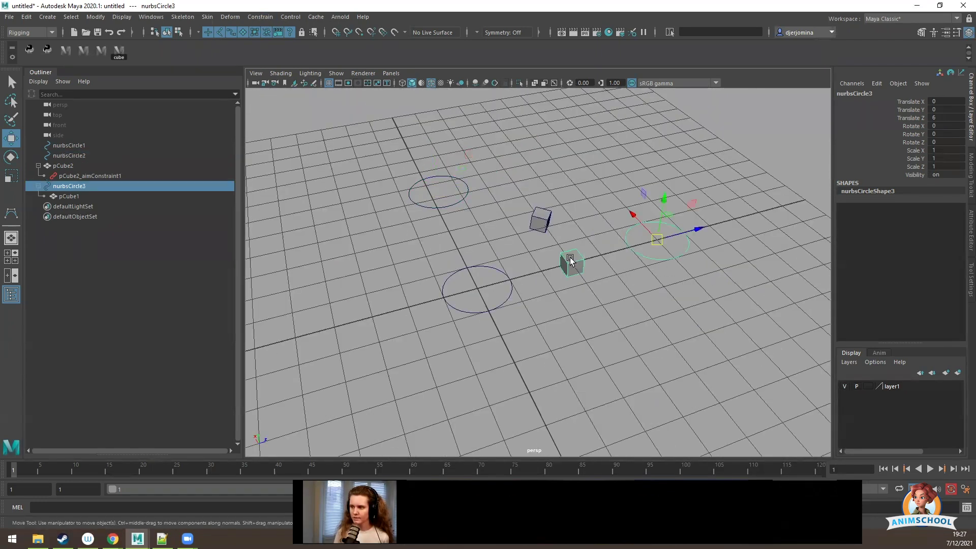
Test hiding nurbsCircle3 by setting its Visibility to 0, then undo it.
scroll(614, 297, up, 3)
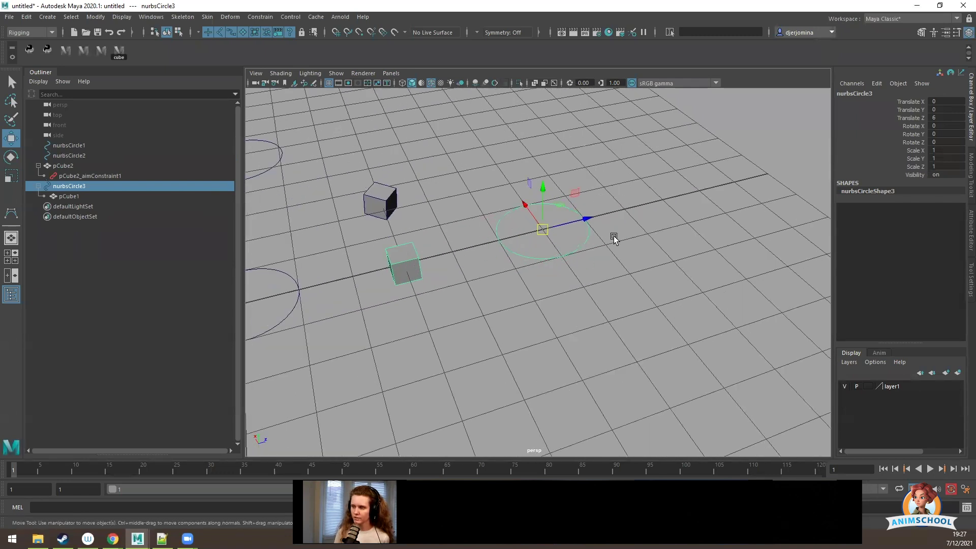
alt+middle_drag(614, 236, 579, 293)
click(941, 174)
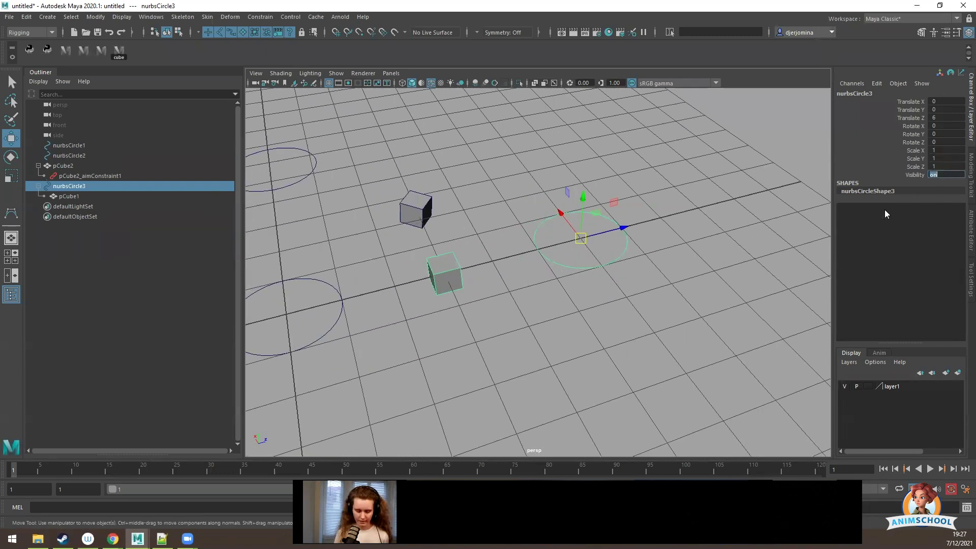
text(0)
key(Return)
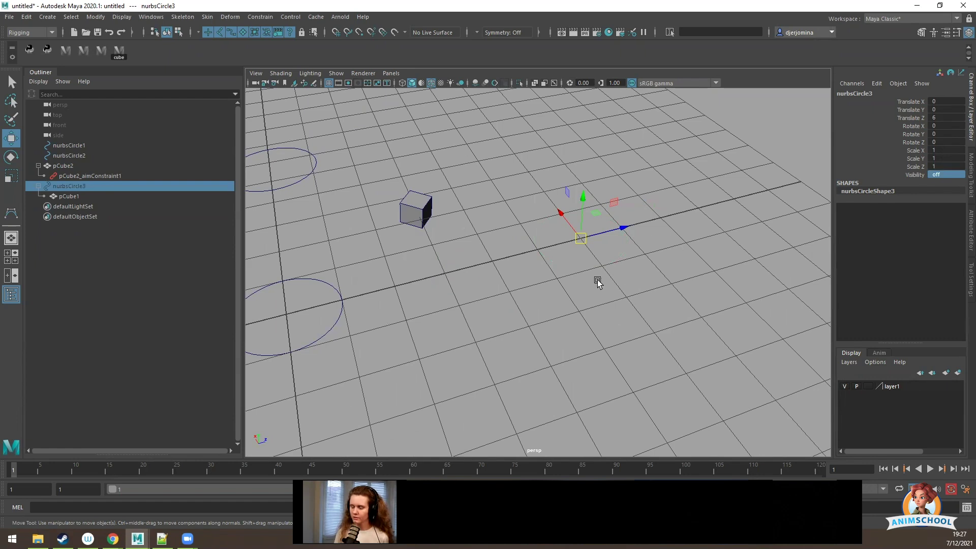
alt+middle_drag(550, 280, 523, 298)
key(ctrl+z)
click(437, 359)
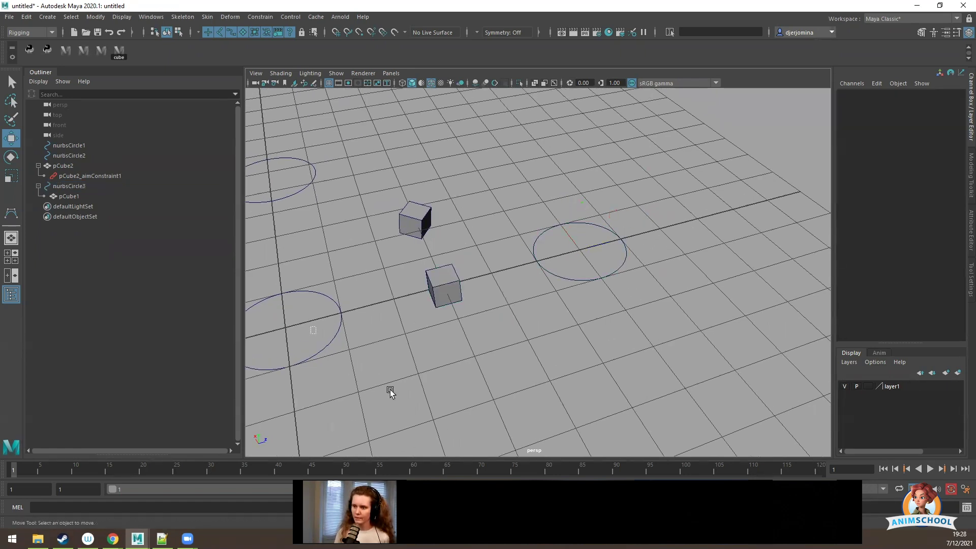
key(ctrl+z)
alt+drag(388, 364, 398, 355)
Parent-constrain the lower cube pCube1 to nurbsCircle1.
drag(349, 268, 365, 278)
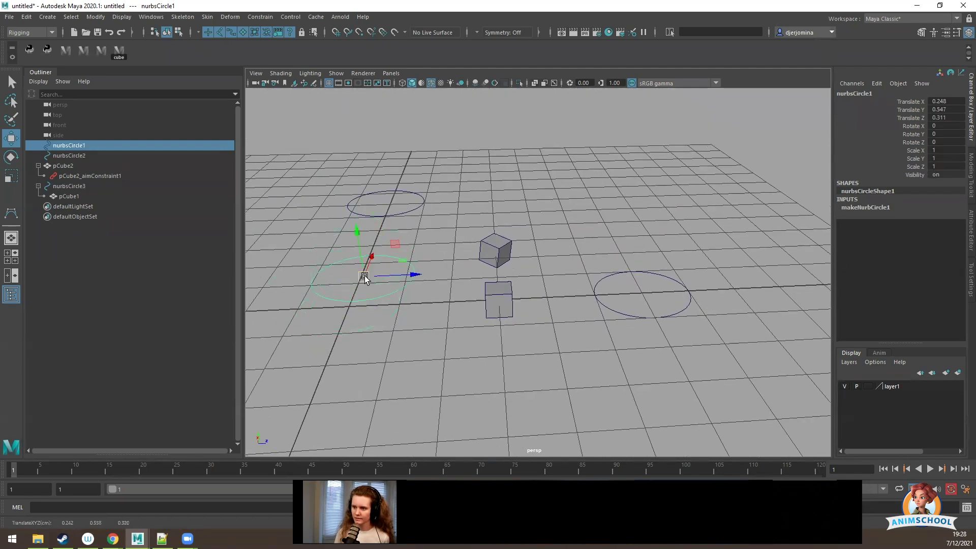
shift+click(501, 301)
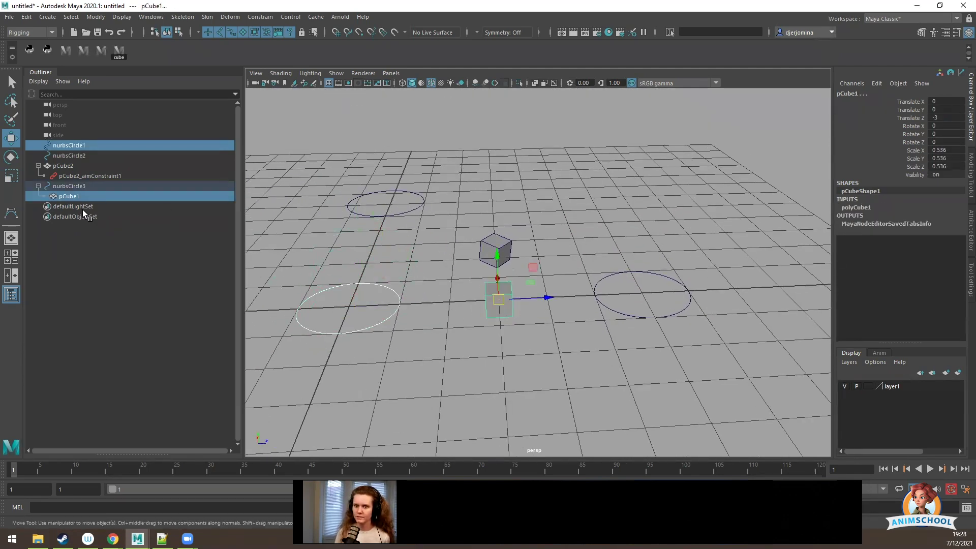
click(260, 17)
click(267, 27)
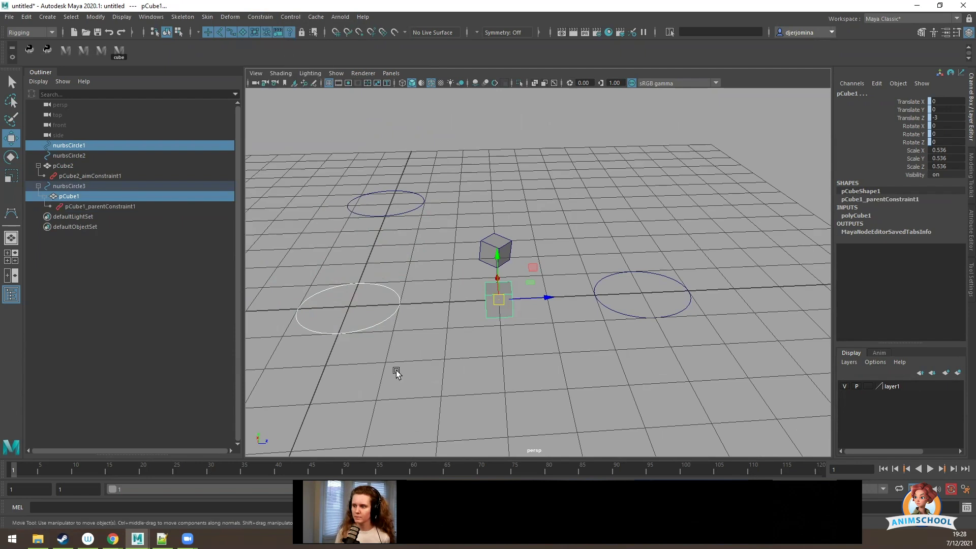
Test nurbsCircle1 Visibility 0, then undo so the circle shows again.
click(388, 323)
click(935, 174)
text(0)
key(Return)
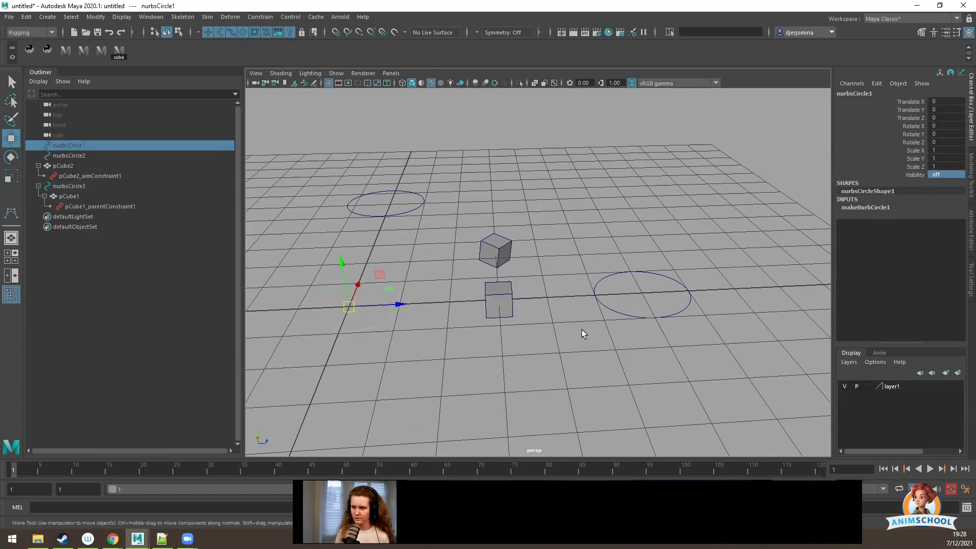
click(486, 289)
key(ctrl+z)
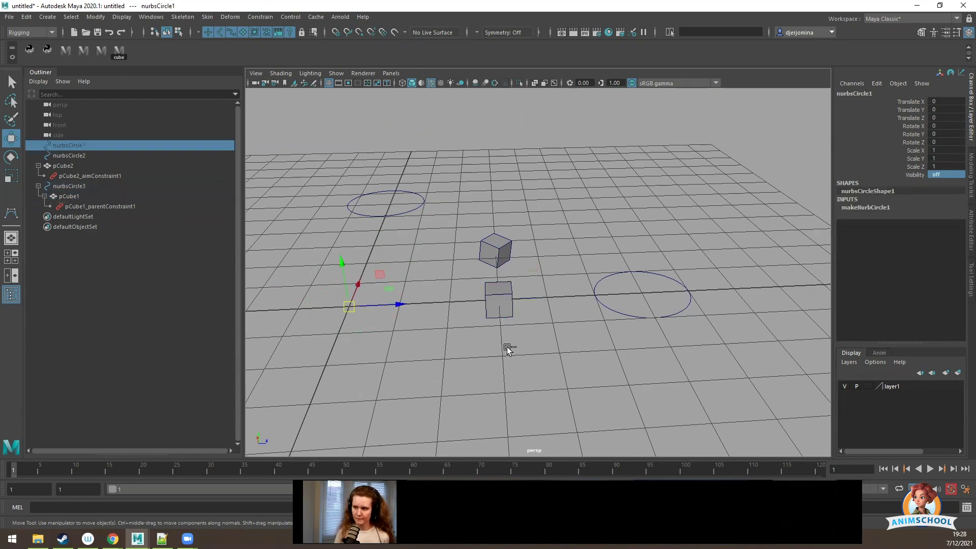
key(ctrl+z)
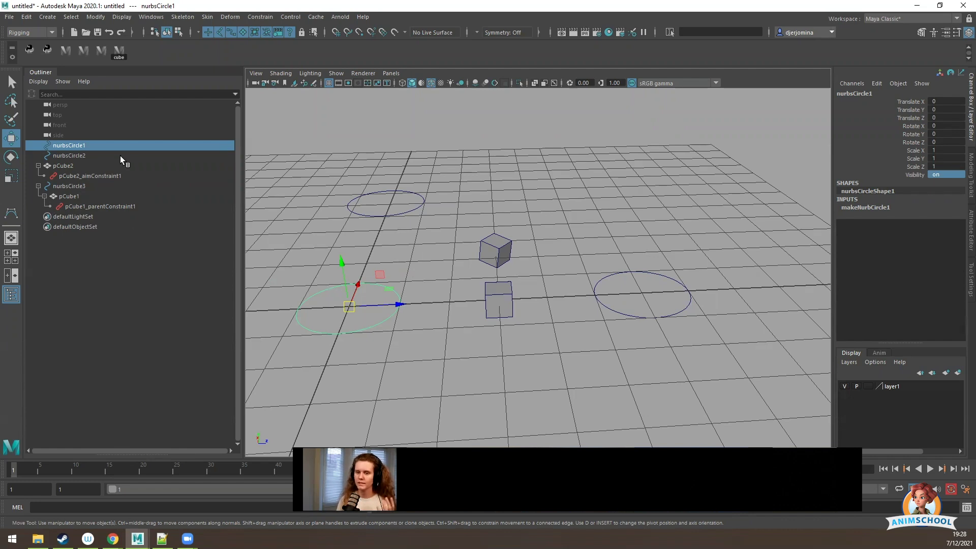
Unparent pCube1 from nurbsCircle3 with Shift+P in the Outliner.
click(64, 185)
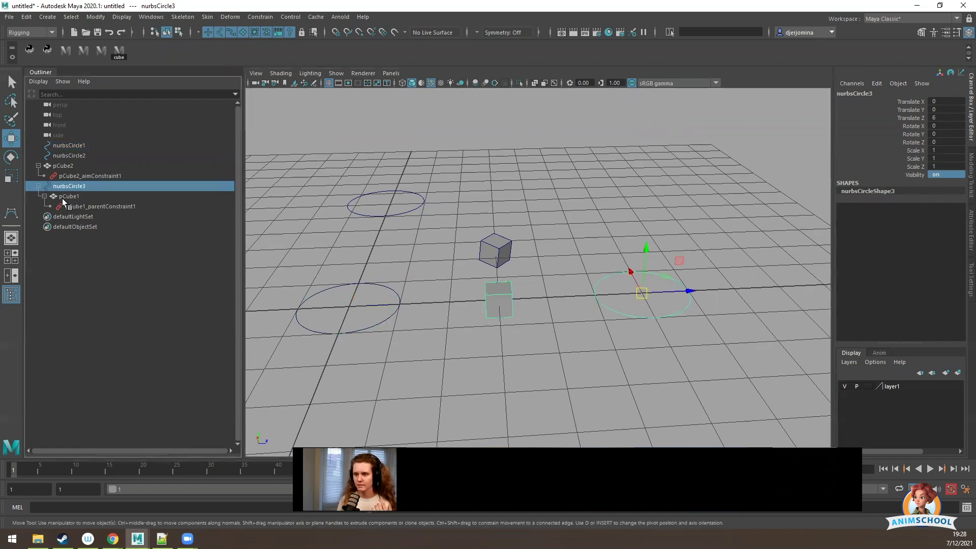
click(75, 197)
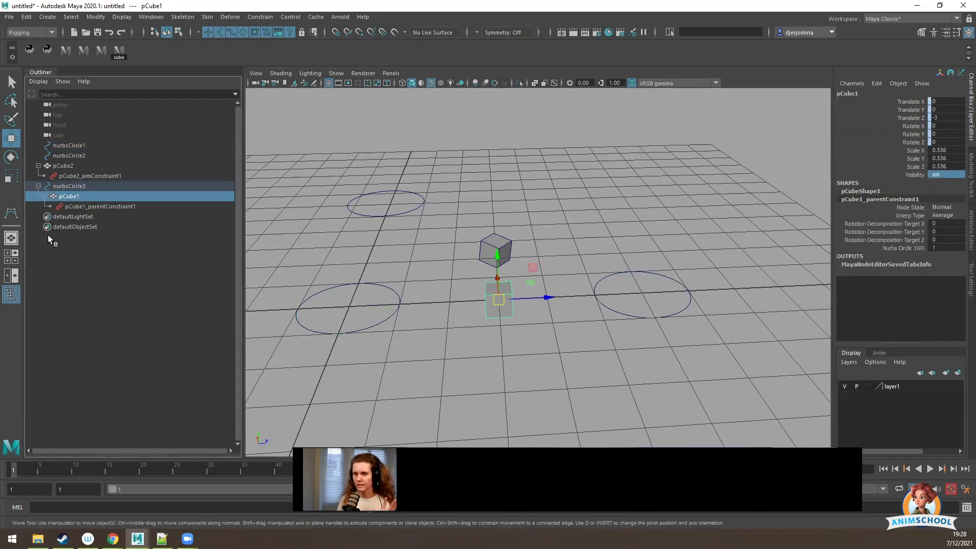
click(65, 186)
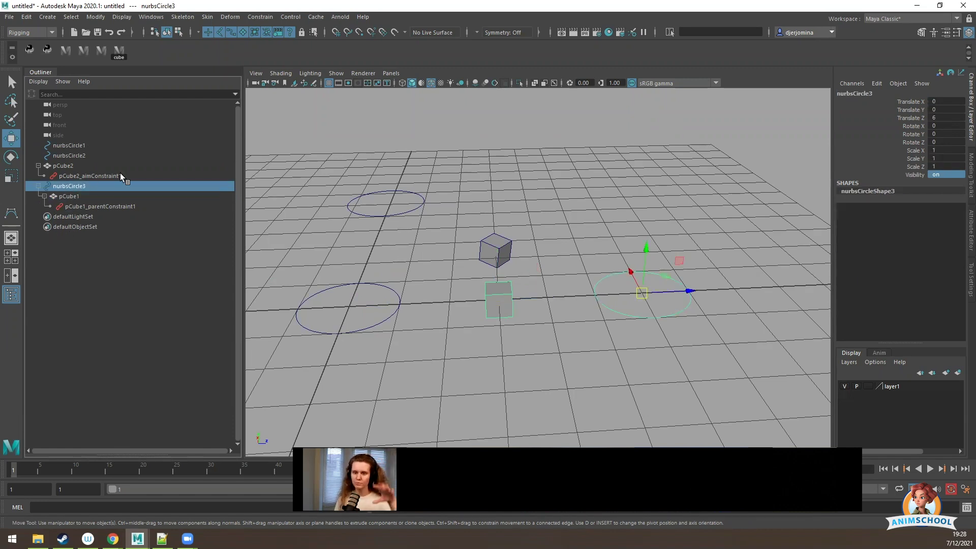
click(73, 196)
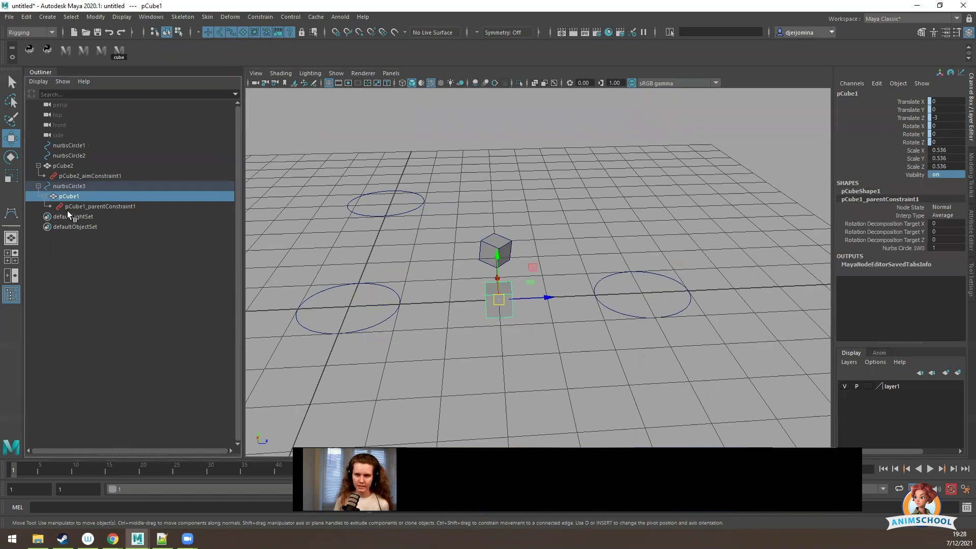
key(shift+p)
click(38, 166)
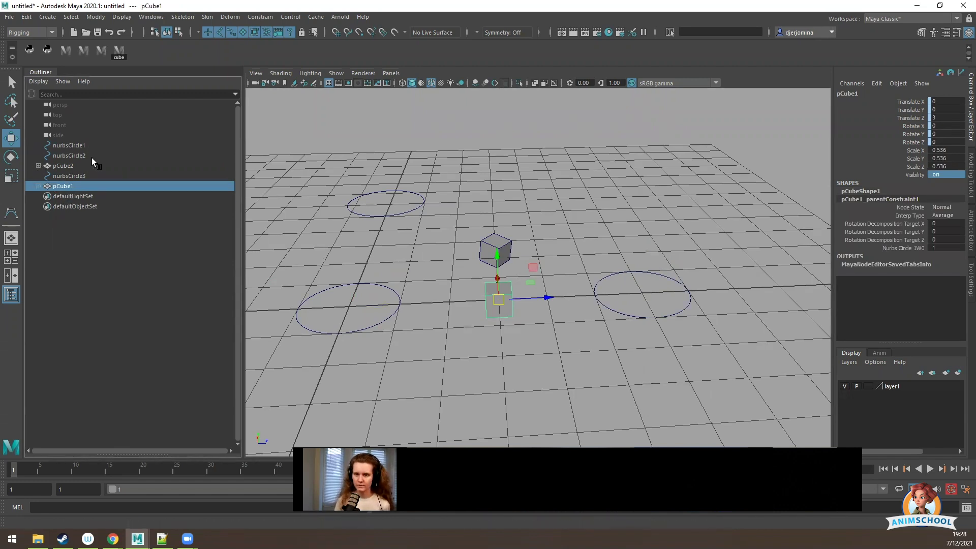
Group pCube1 and pCube2, rename the group mesh_grp, then select the three circles.
ctrl+click(65, 166)
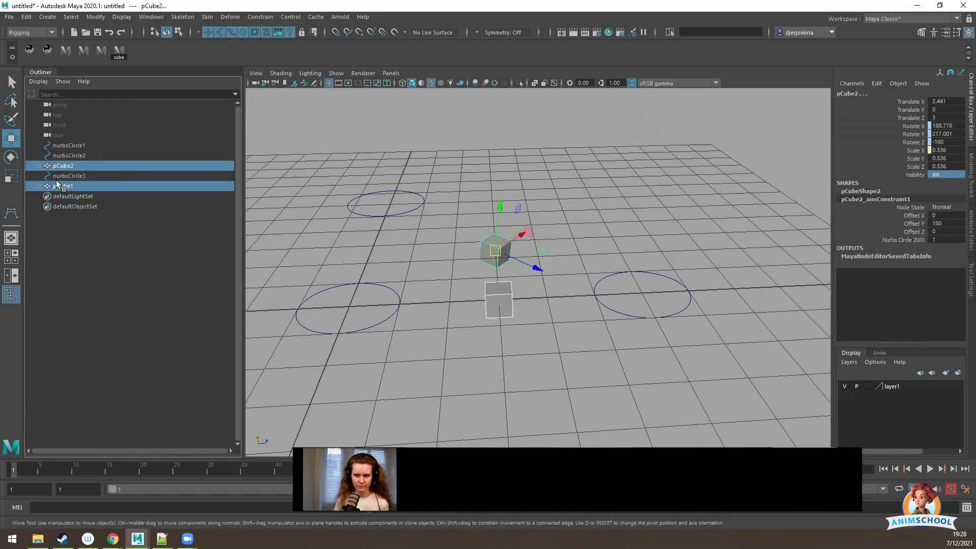
key(ctrl+g)
double_click(64, 176)
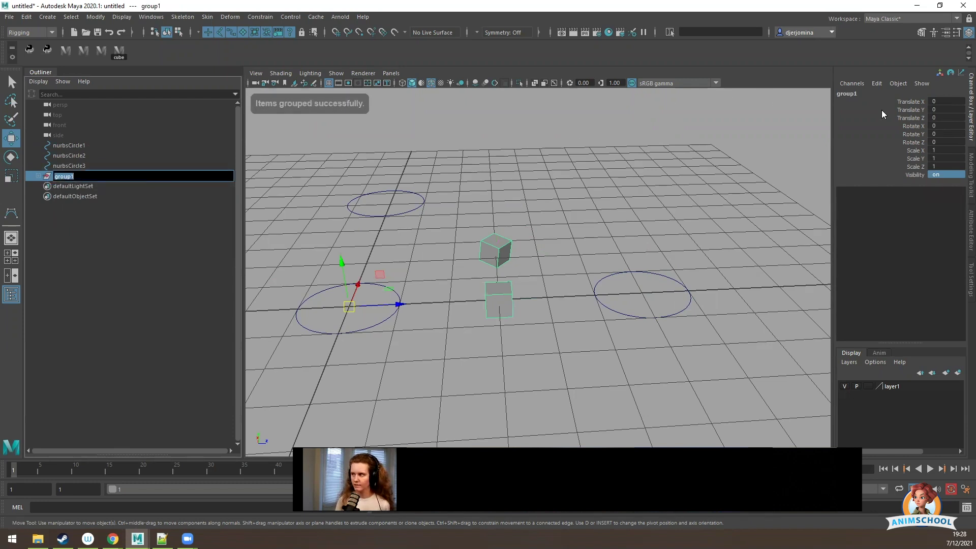
click(890, 93)
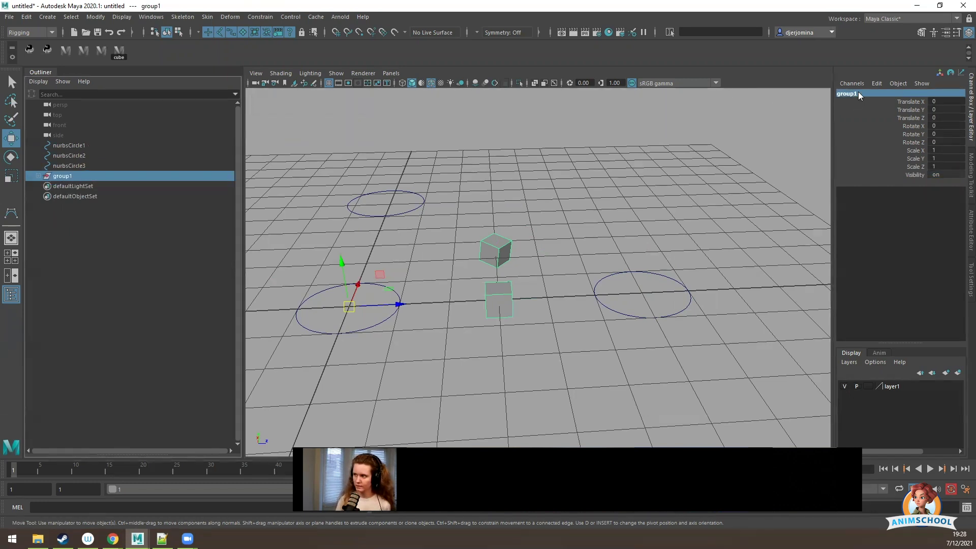
text(mesh_grp)
key(Return)
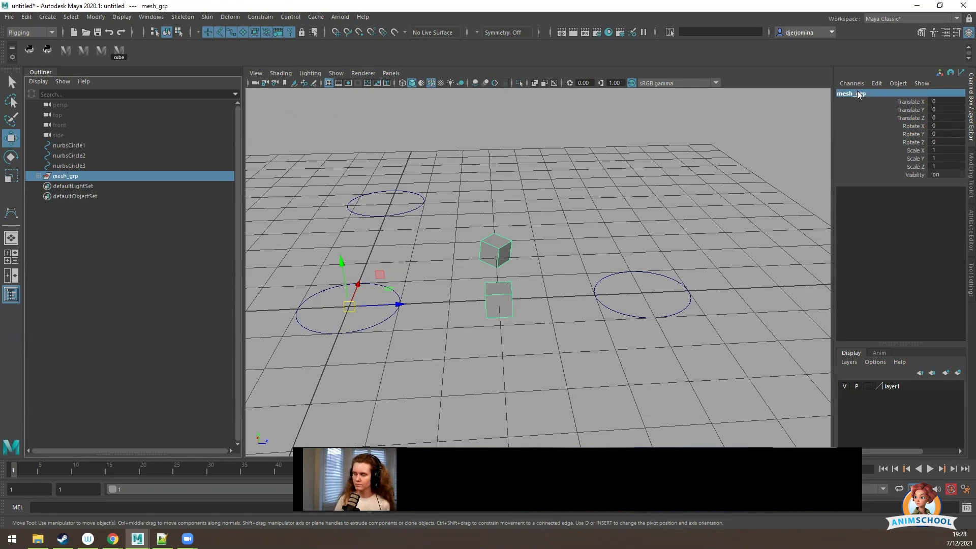
click(81, 145)
shift+click(81, 163)
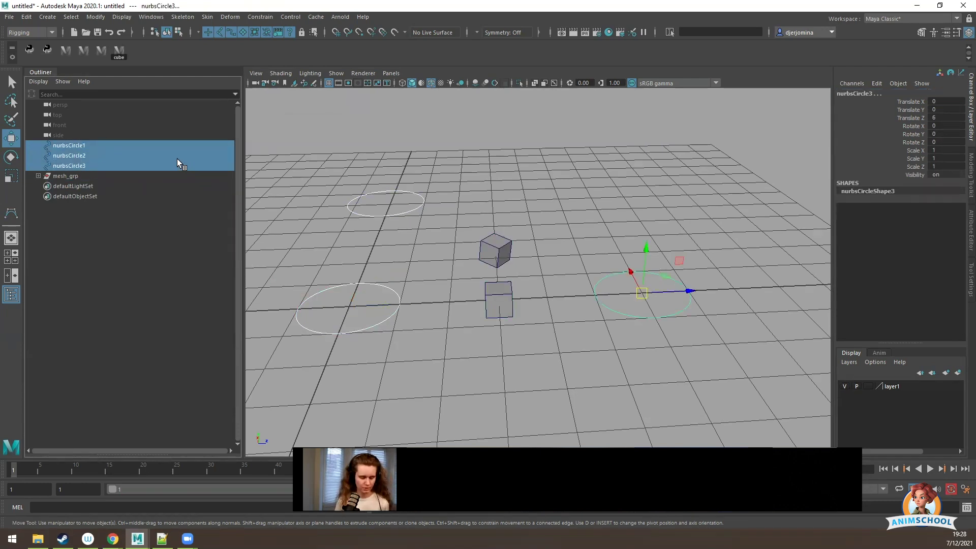
Group the three circles and rename the group ctrs_grp.
key(ctrl+g)
click(849, 93)
text(dtrs)
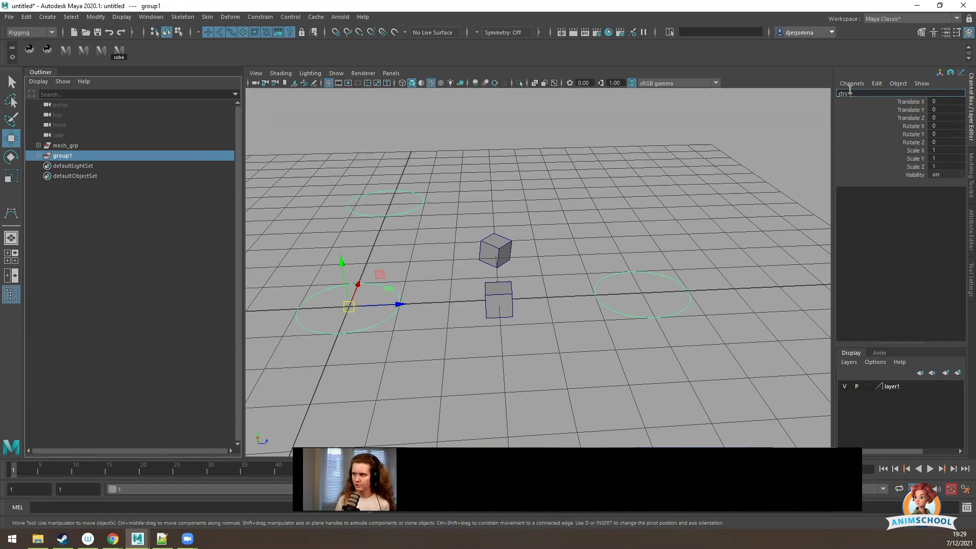
text(_grp)
key(Return)
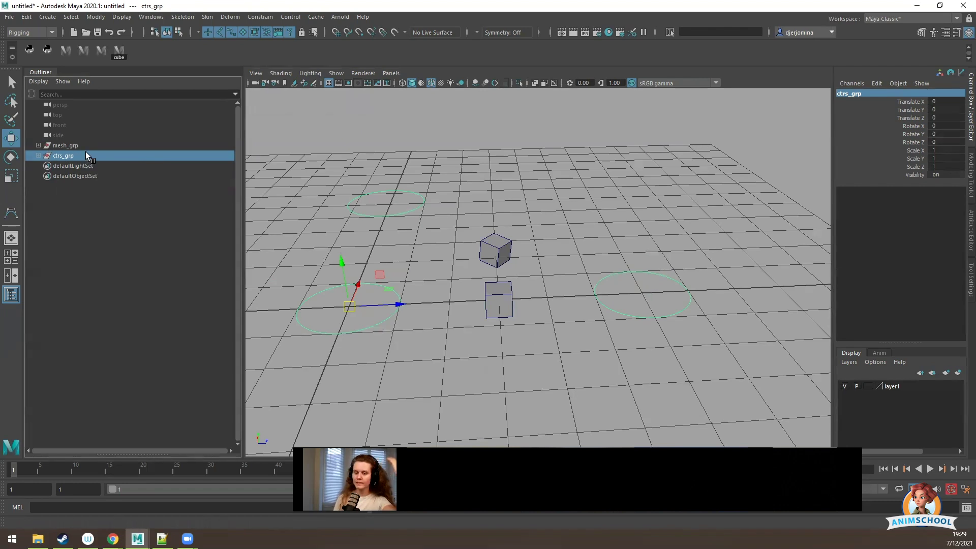
Toggle mesh_grp Visibility to 0 and back to 1 to check the cubes.
click(66, 144)
click(936, 175)
text(0)
key(Return)
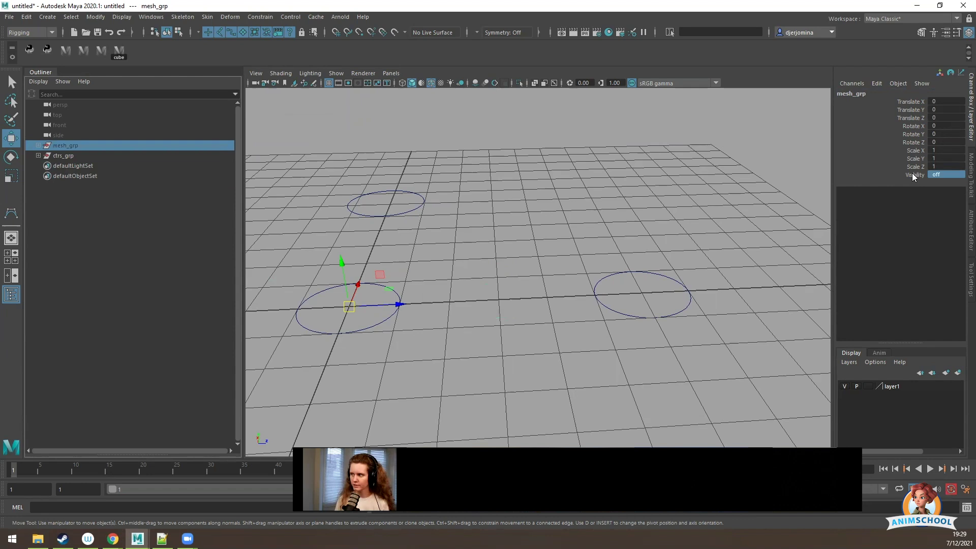
text(1)
key(Return)
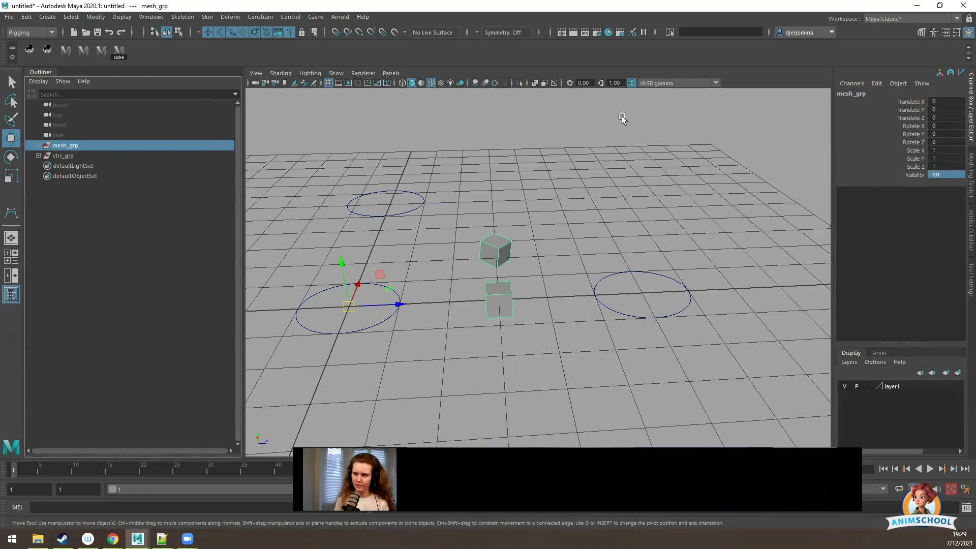
Expand ctrs_grp to check its three circles, then collapse it.
click(63, 155)
click(36, 157)
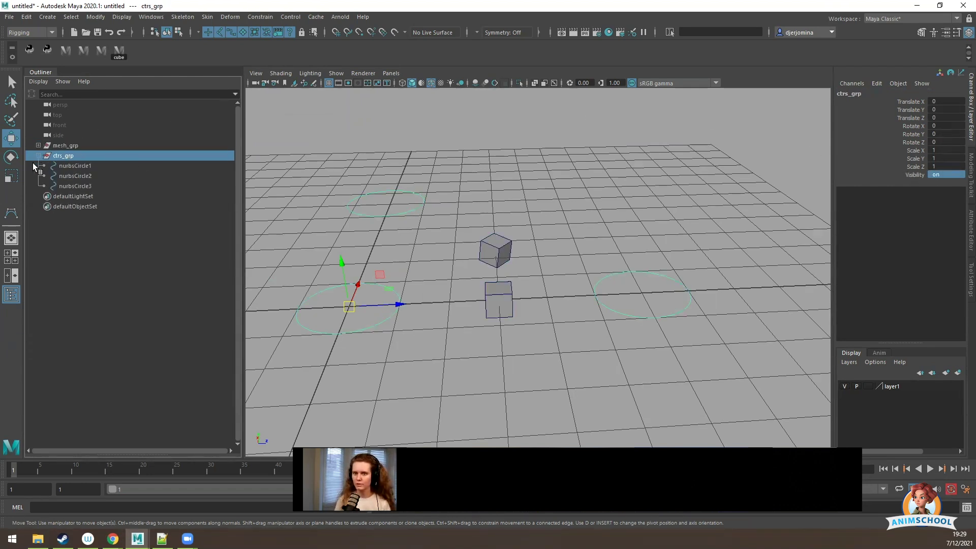
key(Down)
key(Down)
key(Down)
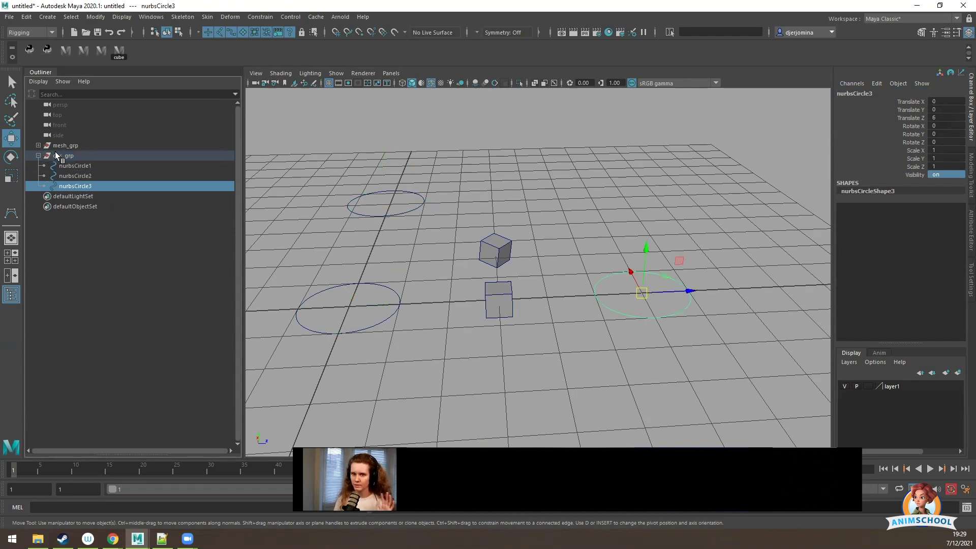
key(Up)
key(Up)
click(38, 156)
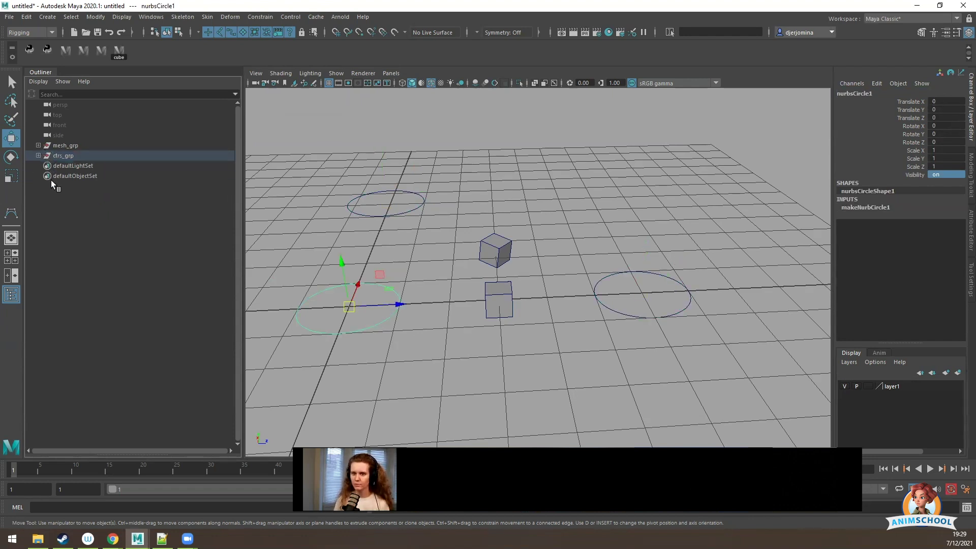